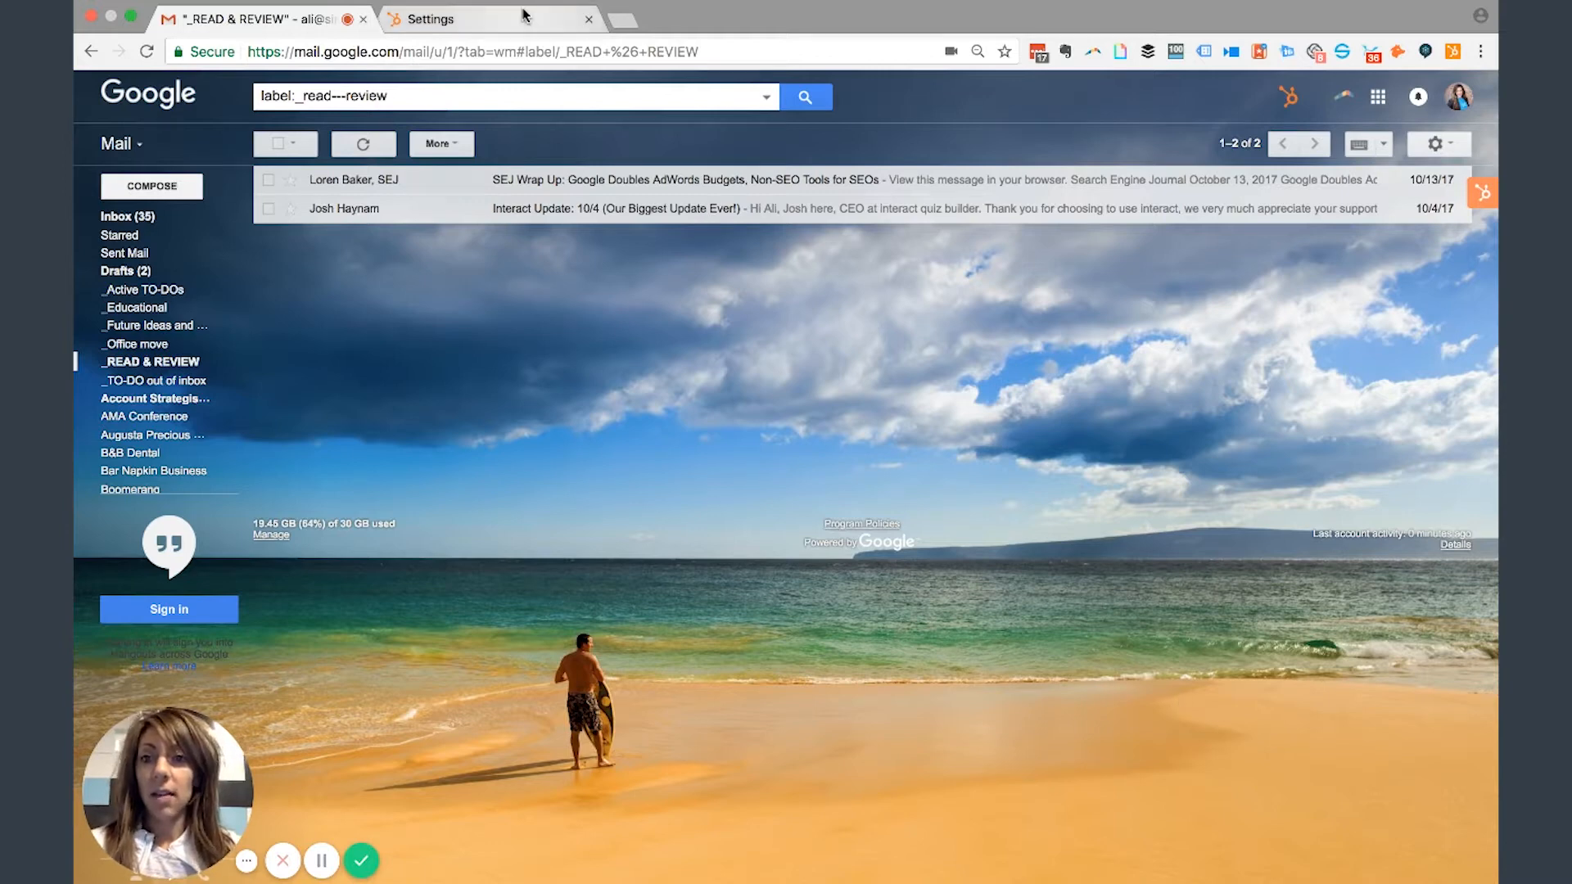
Step: Confirm in HubSpot Settings > Integrations > Email Integrations that the G Suite inbox is enabled, then return to Gmail
left_click(492, 19)
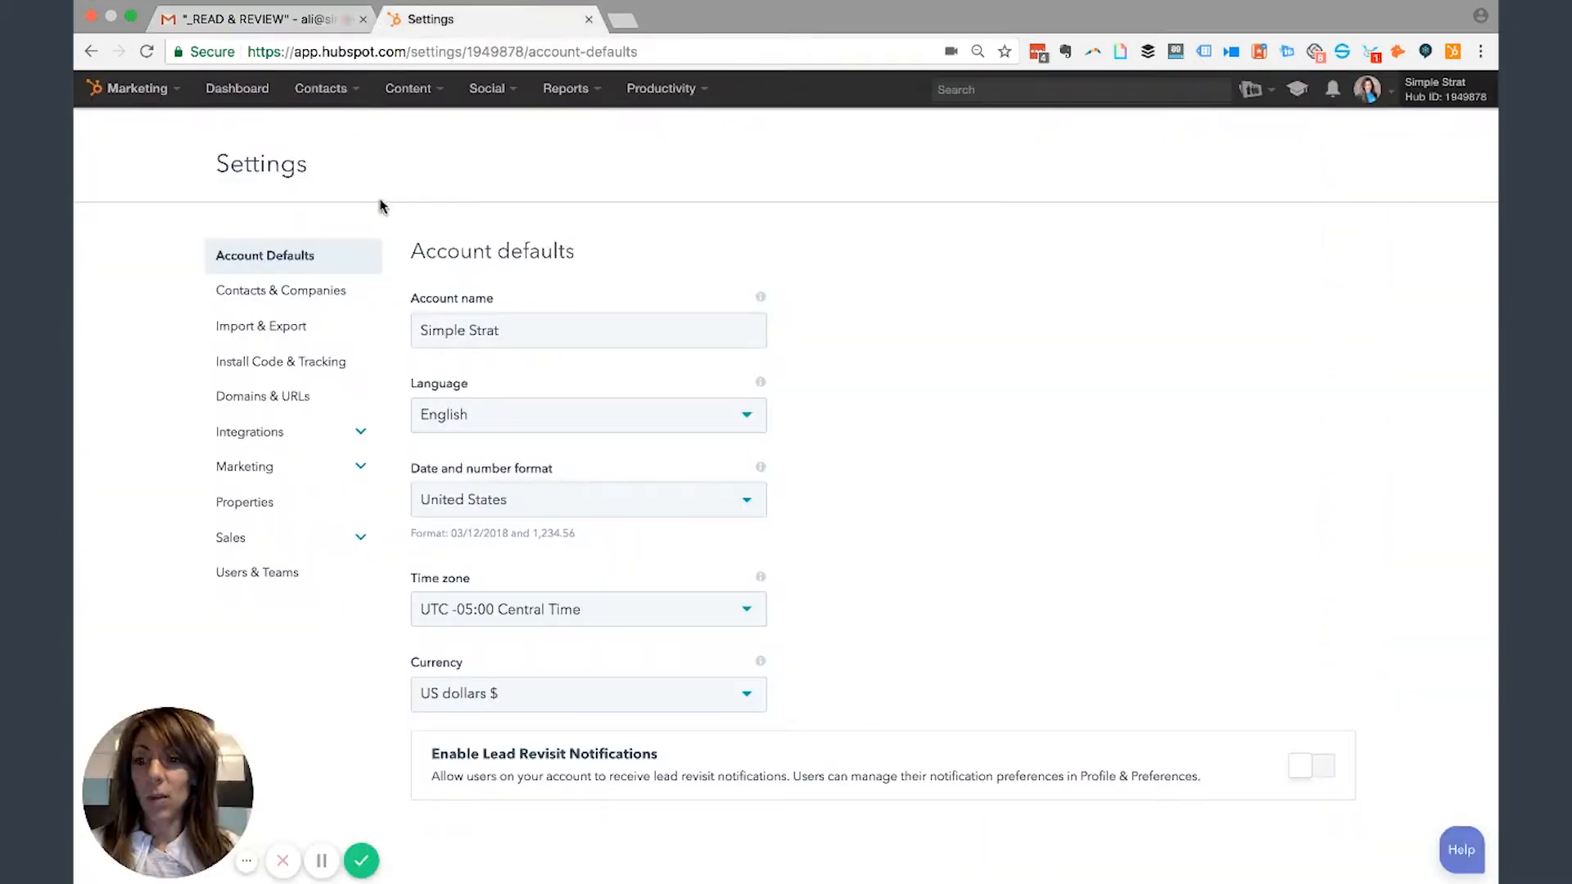
left_click(349, 432)
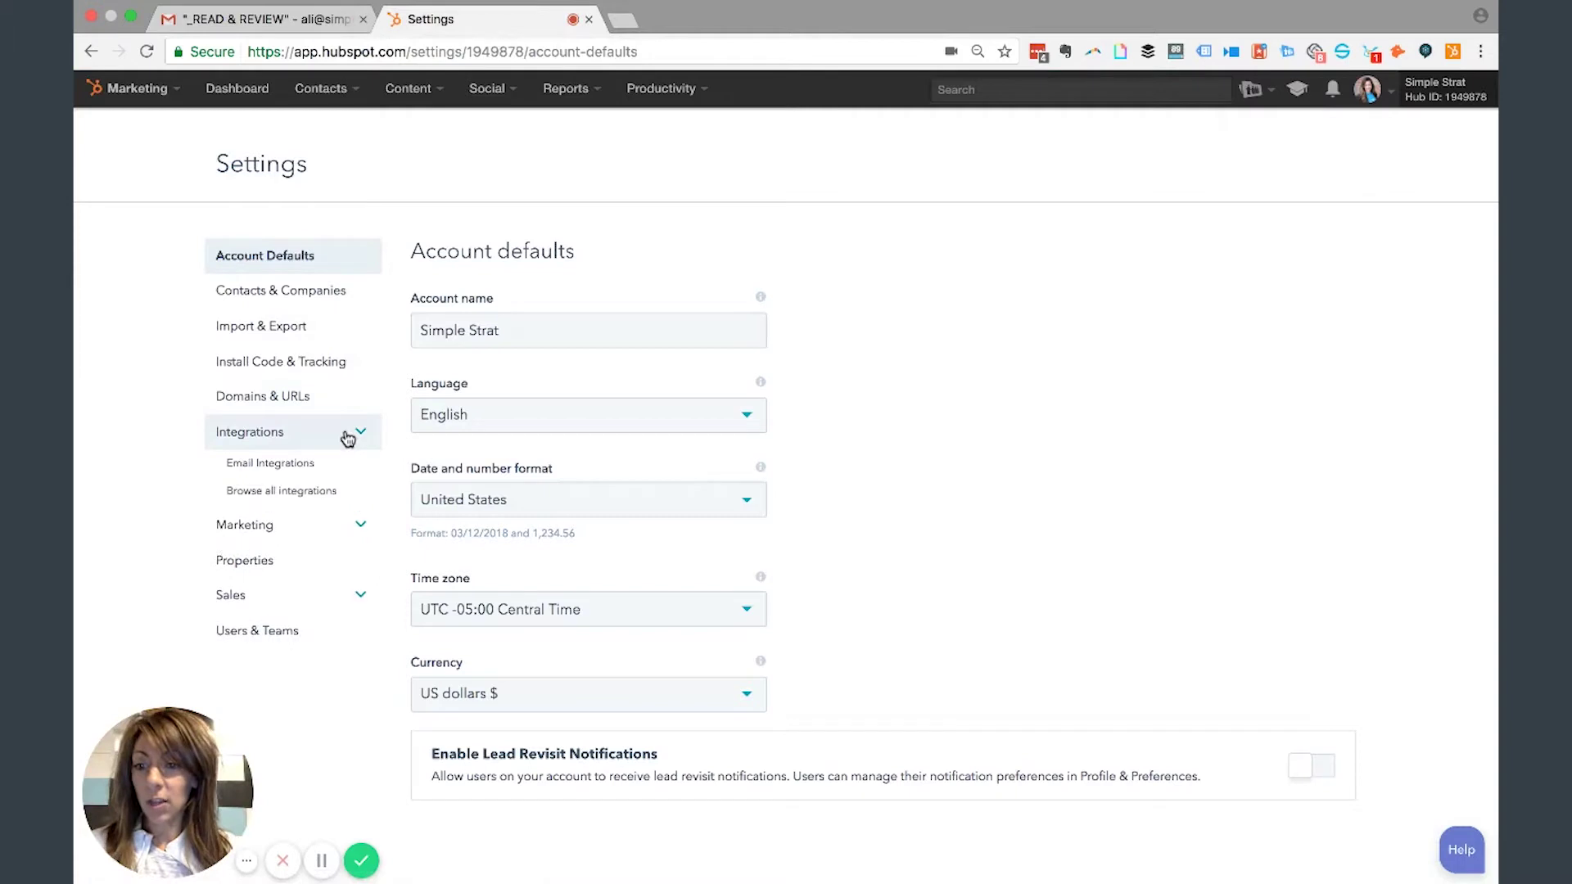
left_click(306, 465)
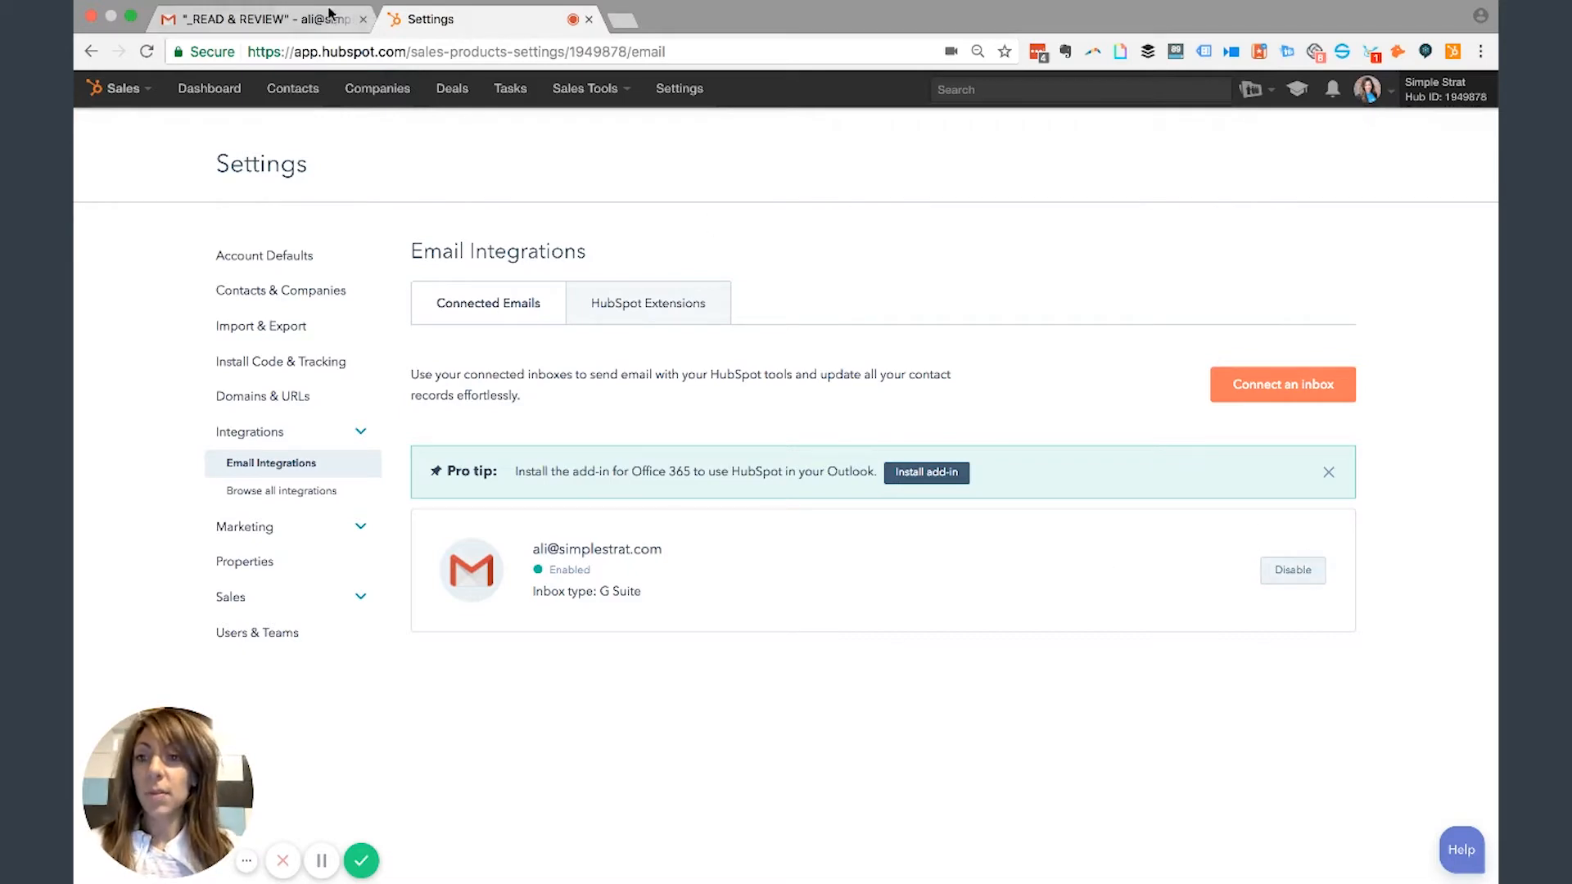
left_click(299, 19)
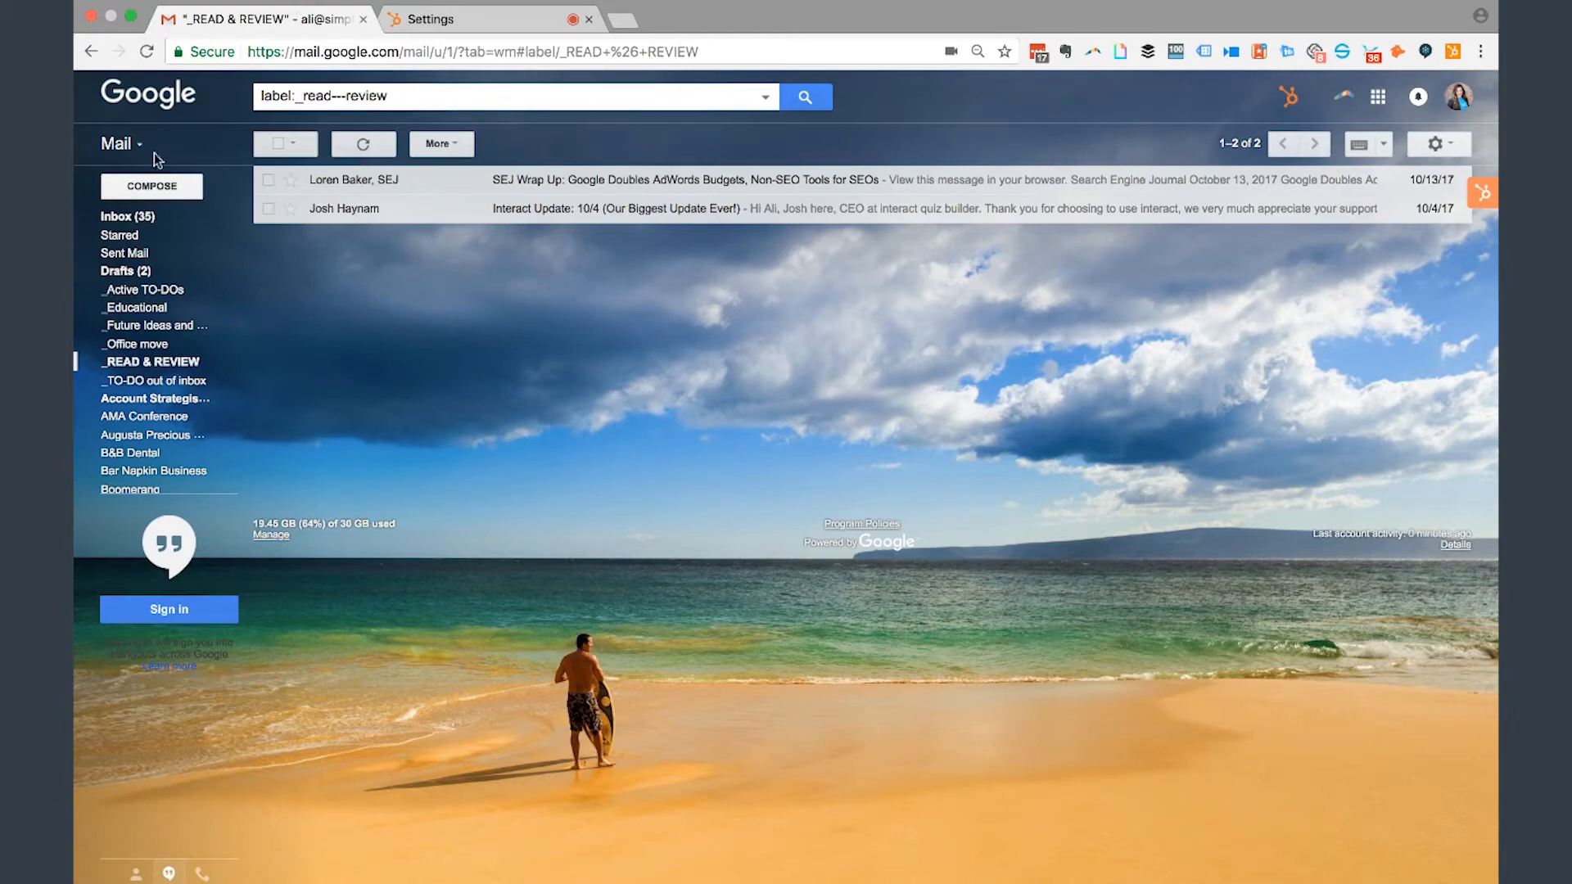
left_click(152, 186)
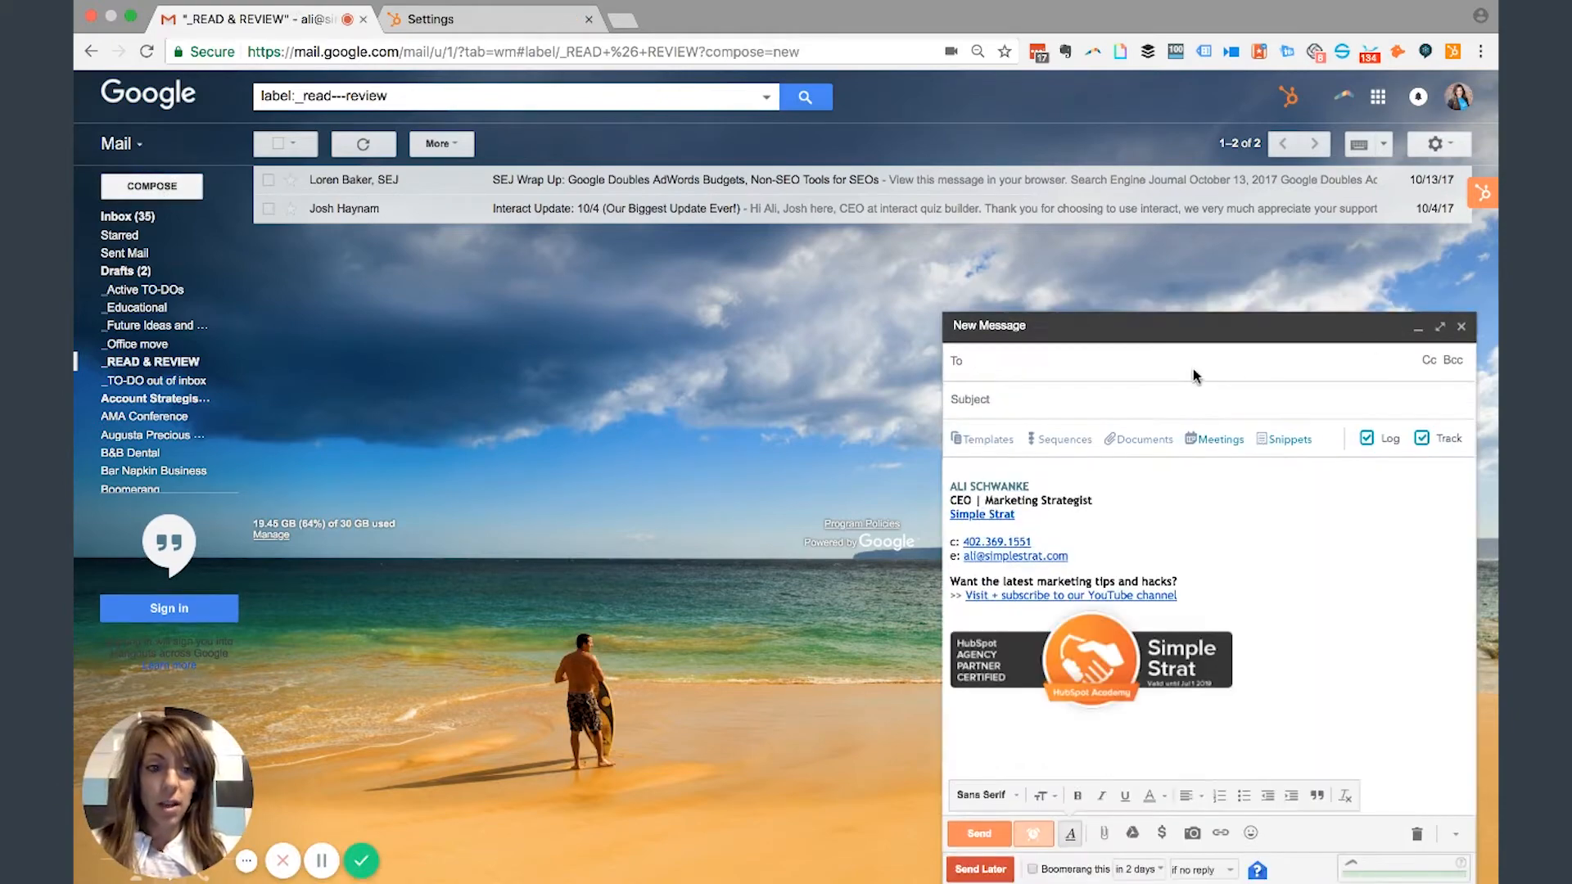
left_click(1435, 330)
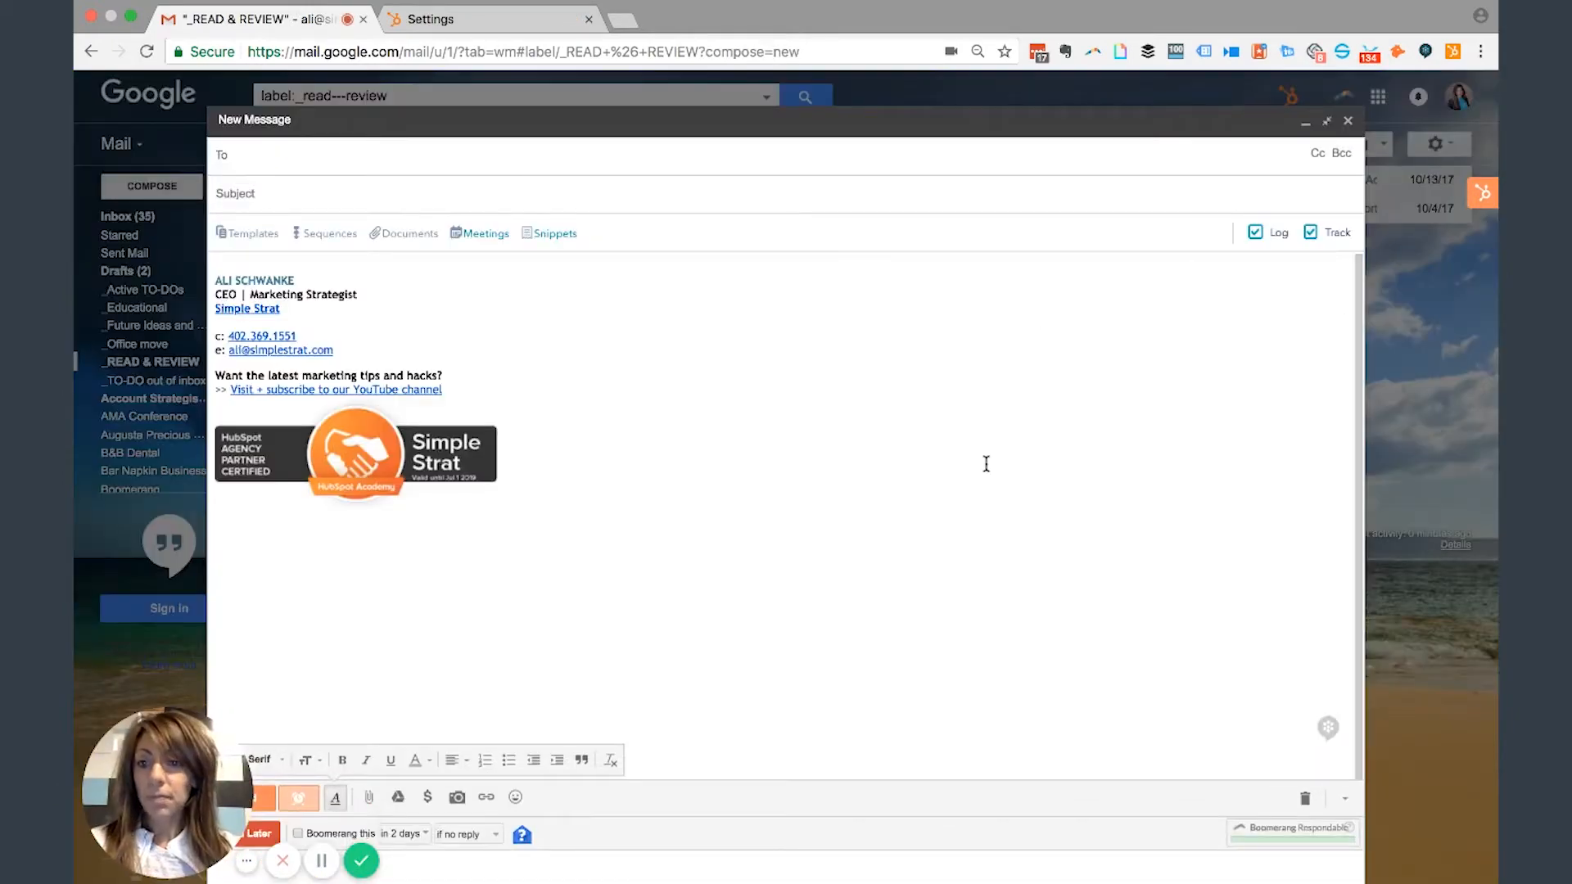
left_click(362, 155)
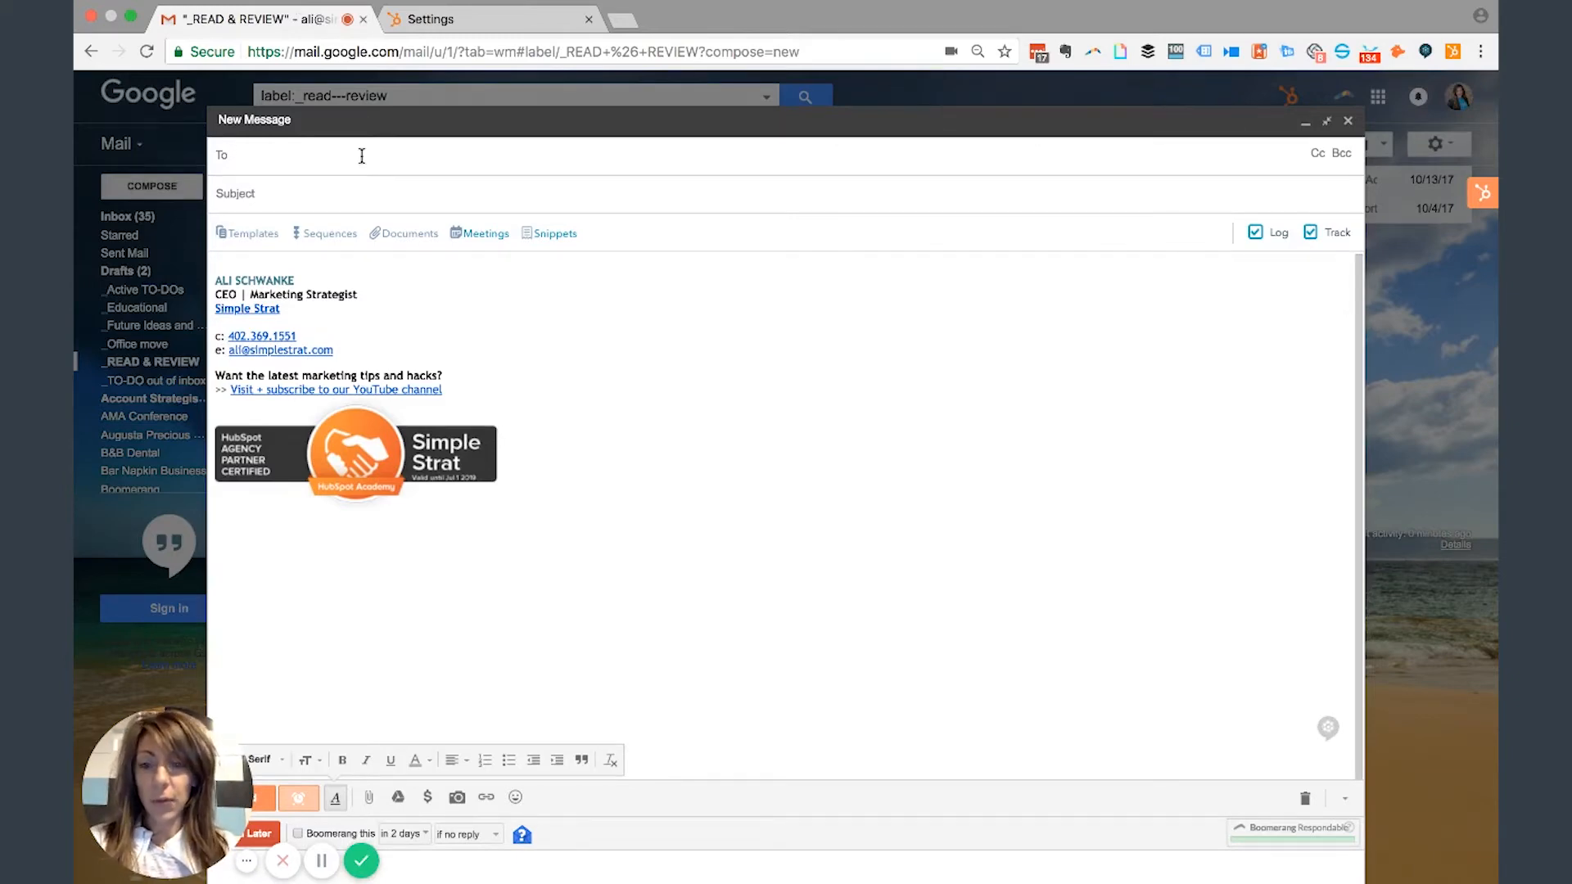
type("tyler")
key("Return")
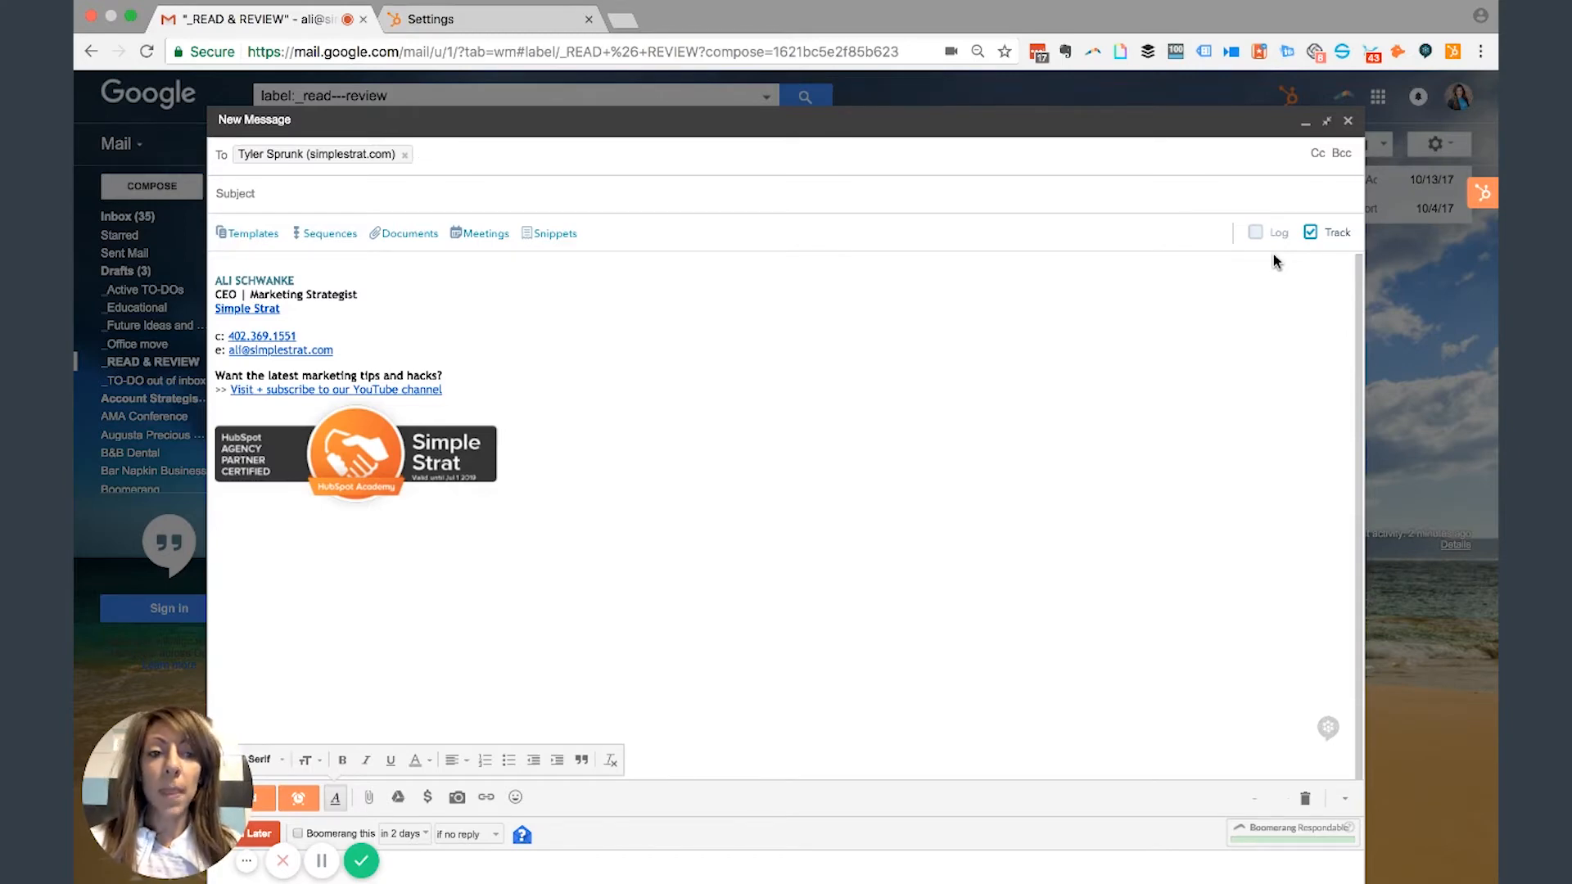
left_click(1311, 231)
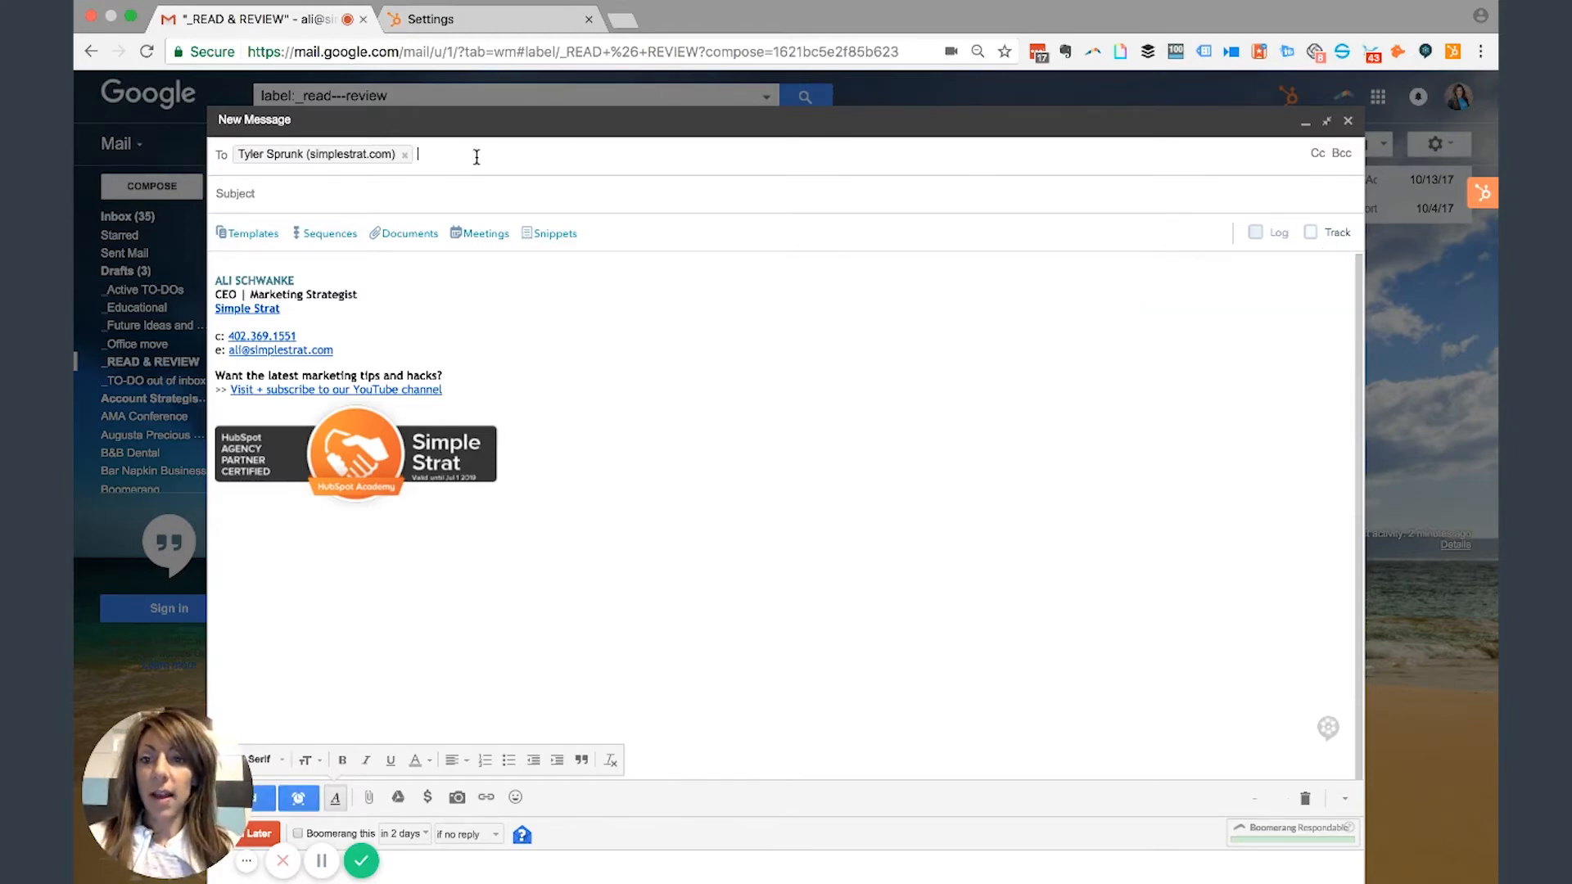
key("BackSpace")
type("kyle")
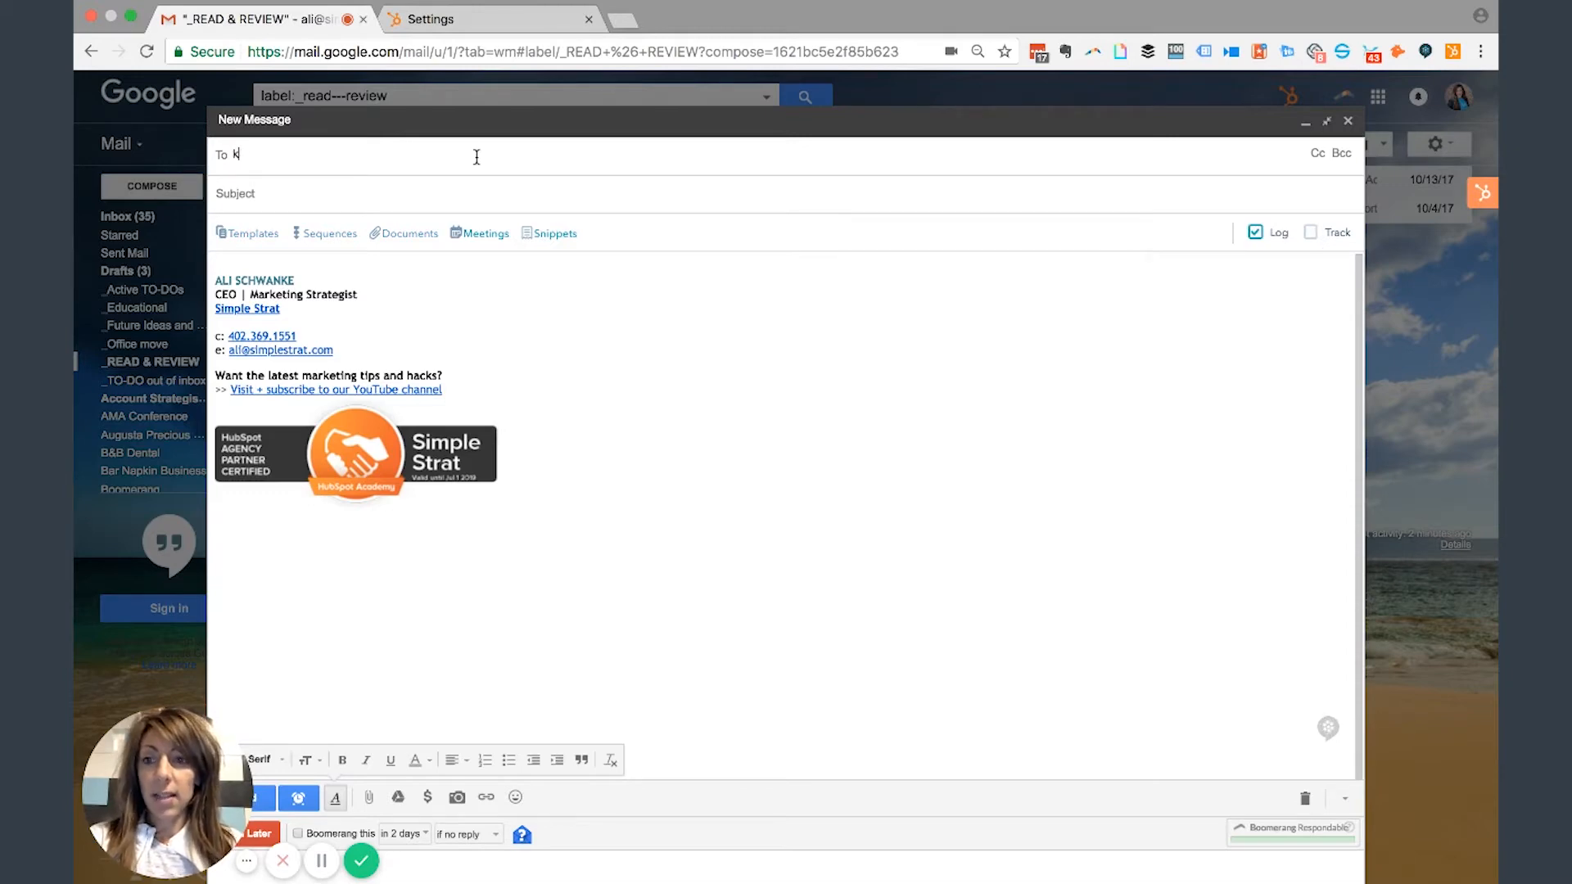
left_click(367, 190)
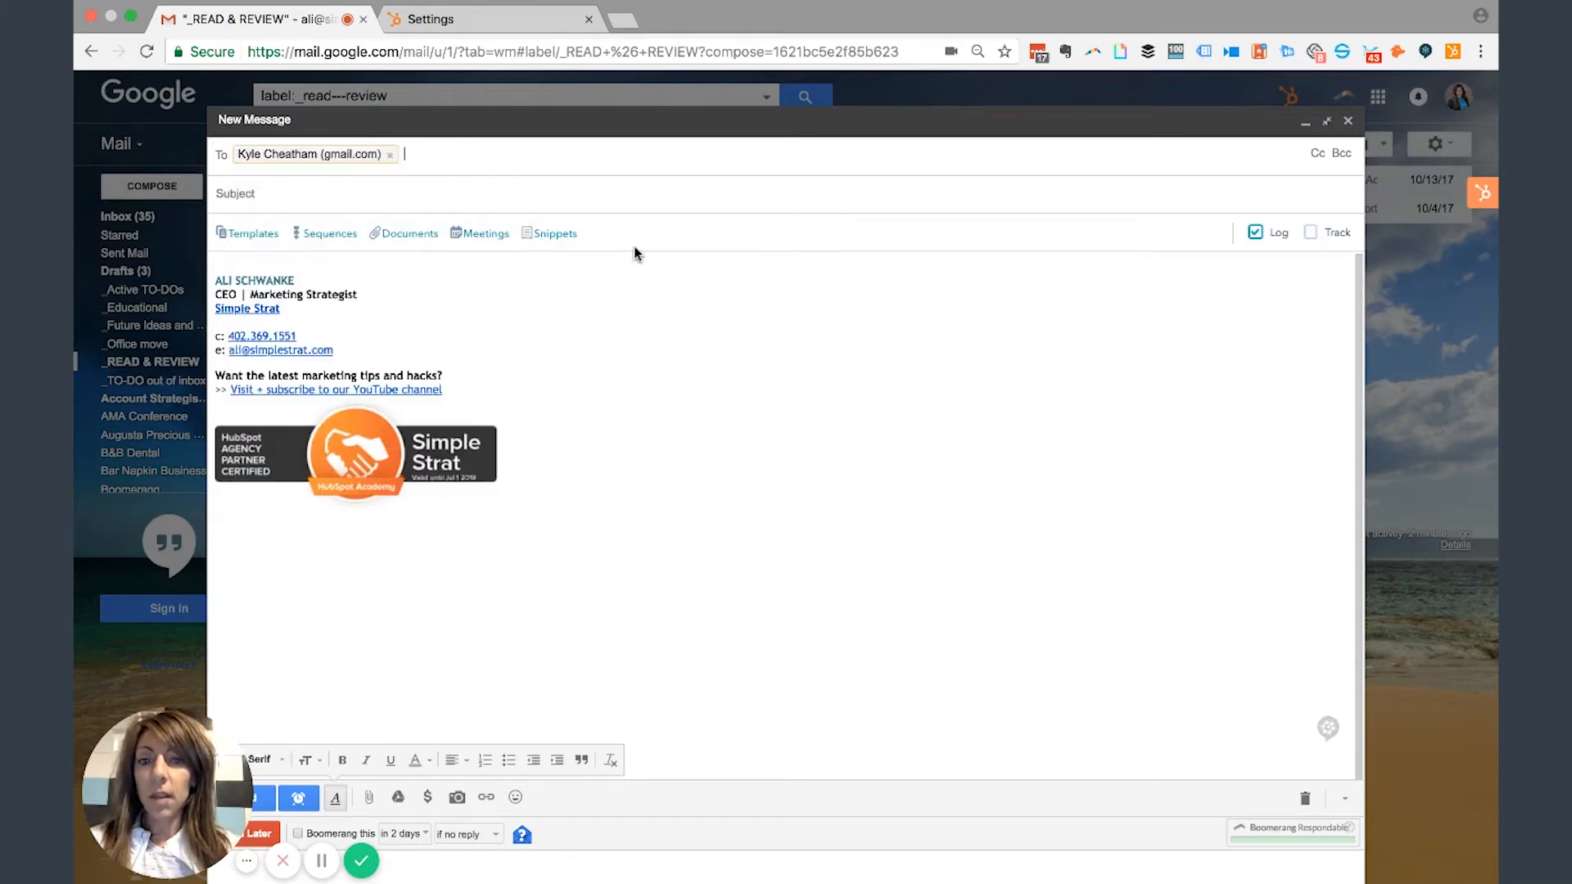
left_click(1310, 233)
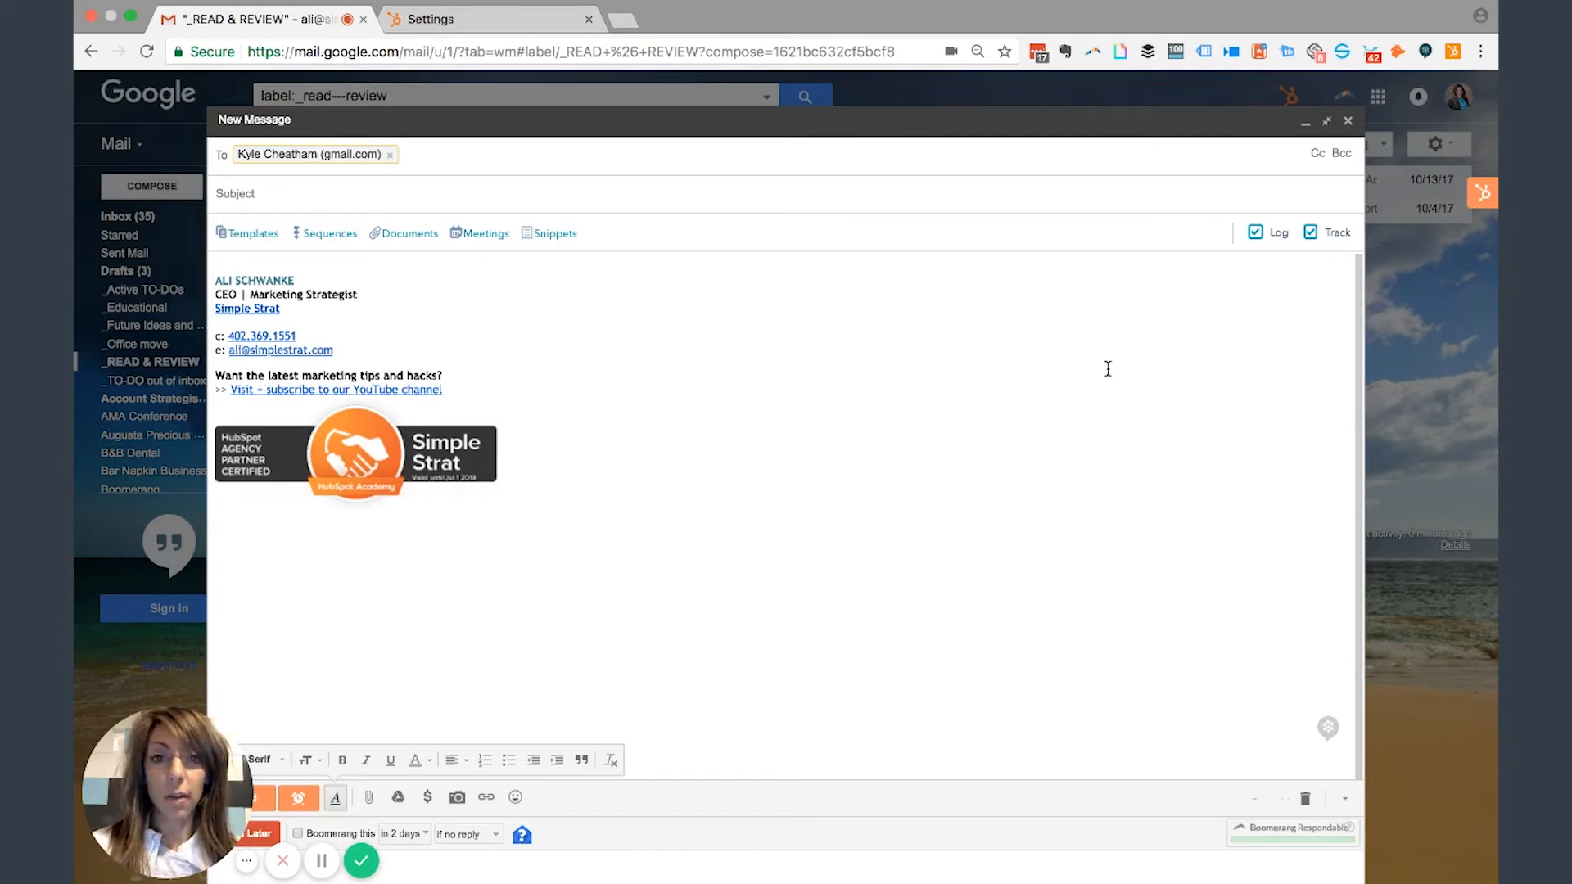
Step: Give the message subject 'Test' and body 'Dear Kyle,' followed by 'Test it is!'
left_click(465, 194)
type("Tes")
key("Tab")
type("Dera")
key("BackSpace")
key("BackSpace")
type("ar Kyle,")
key("Return")
key("Return")
type("Test ")
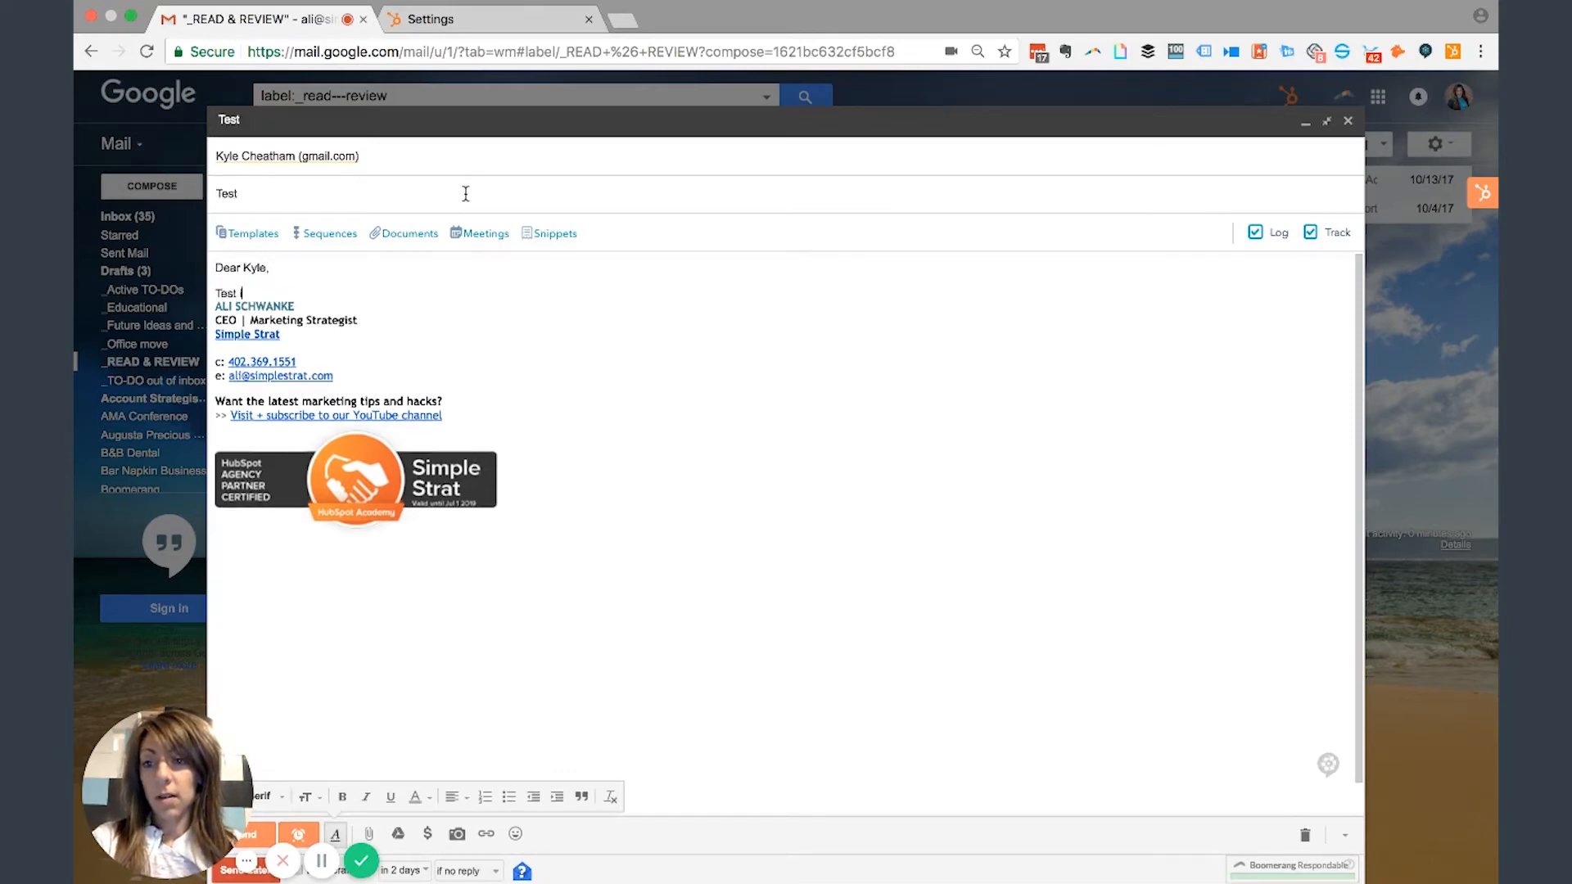
type("it is!")
key("Return")
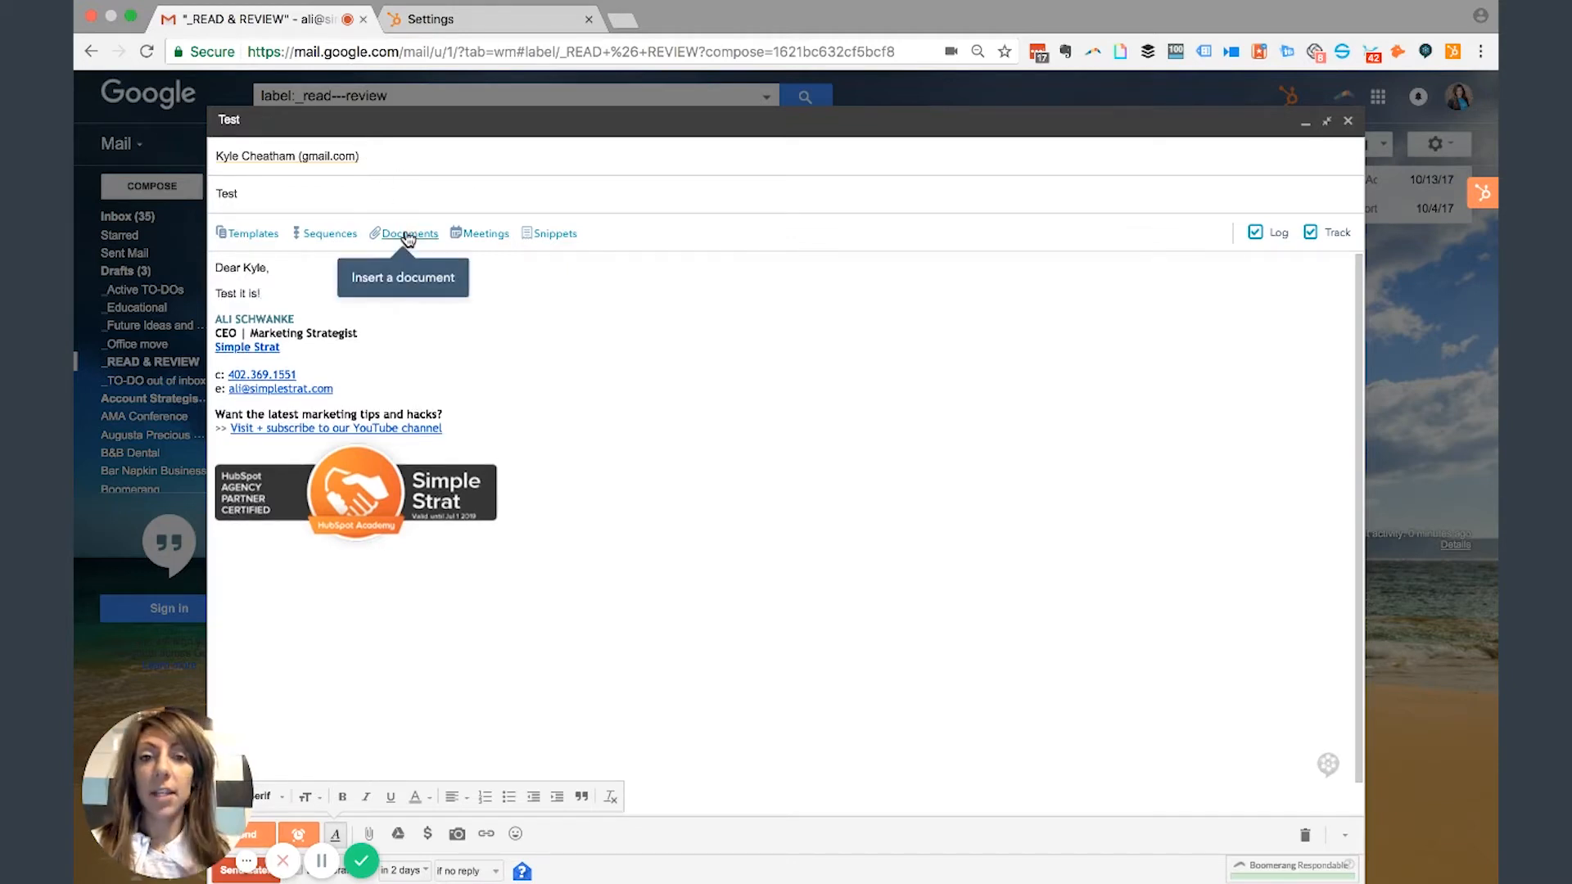
Step: Insert the b2b cold follow-up template, giving subject 'following up' and a Hi Kyle body
left_click(245, 237)
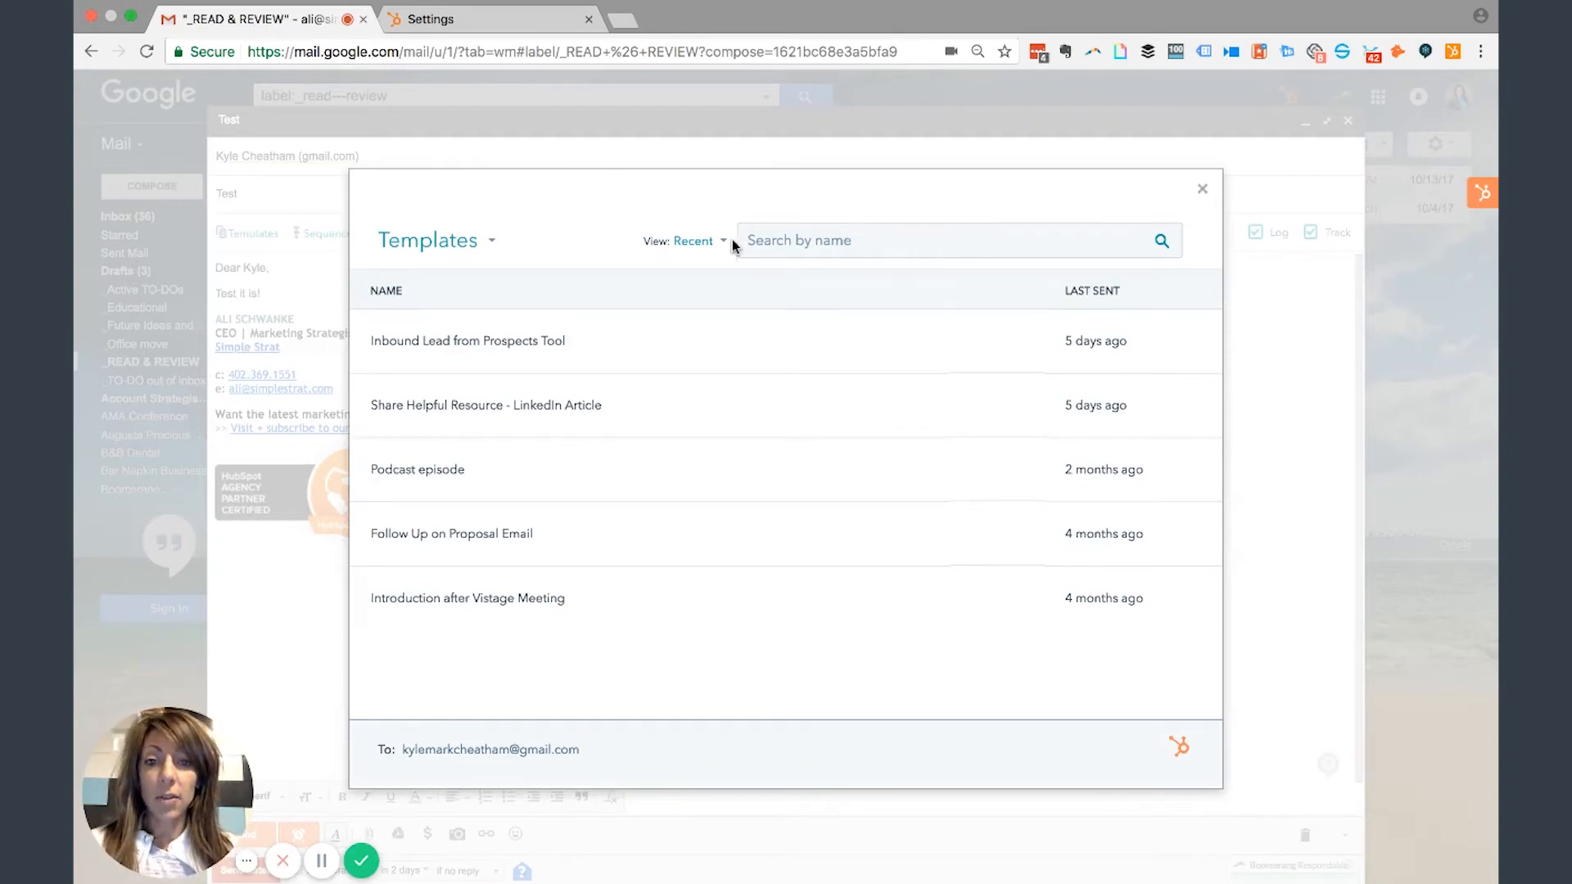
left_click(762, 241)
type("bib")
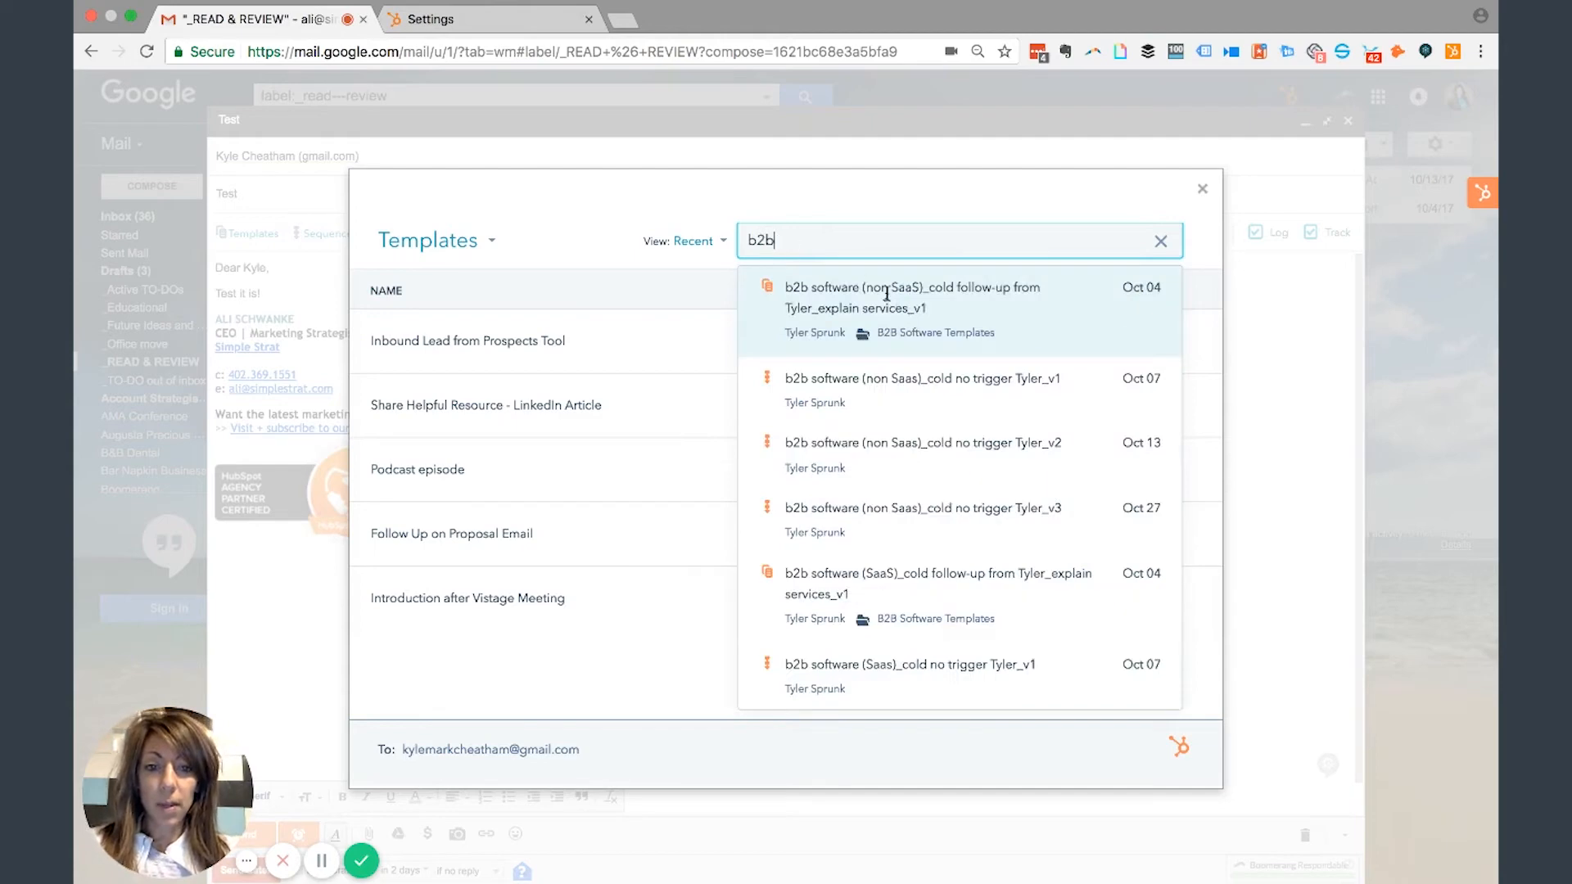
left_click(887, 292)
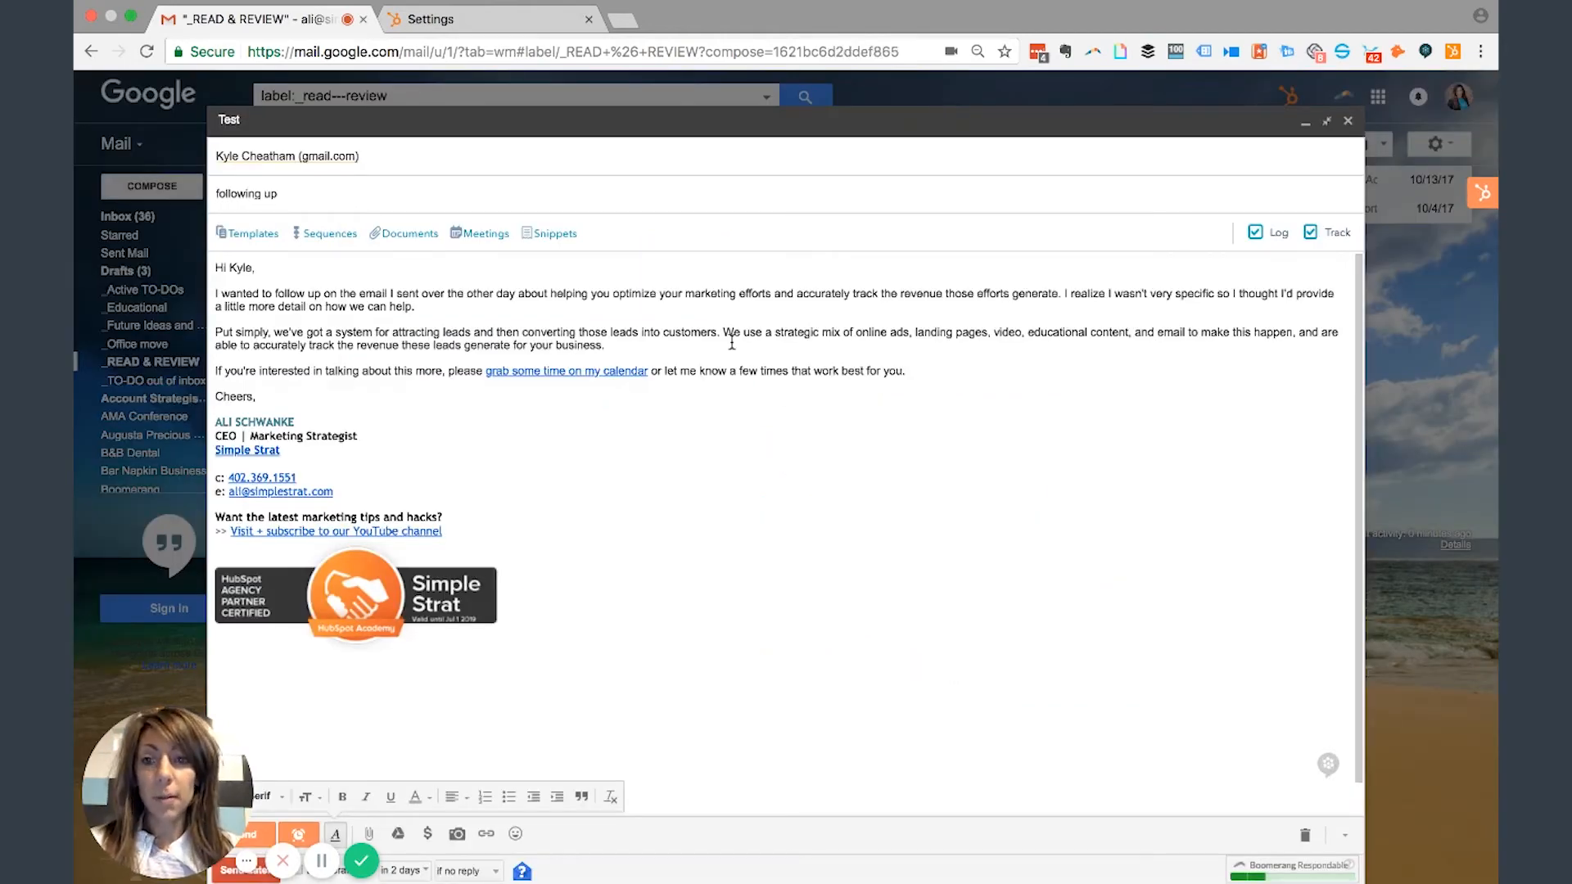
Step: Look at the Sequences list and close it without choosing one
left_click(326, 234)
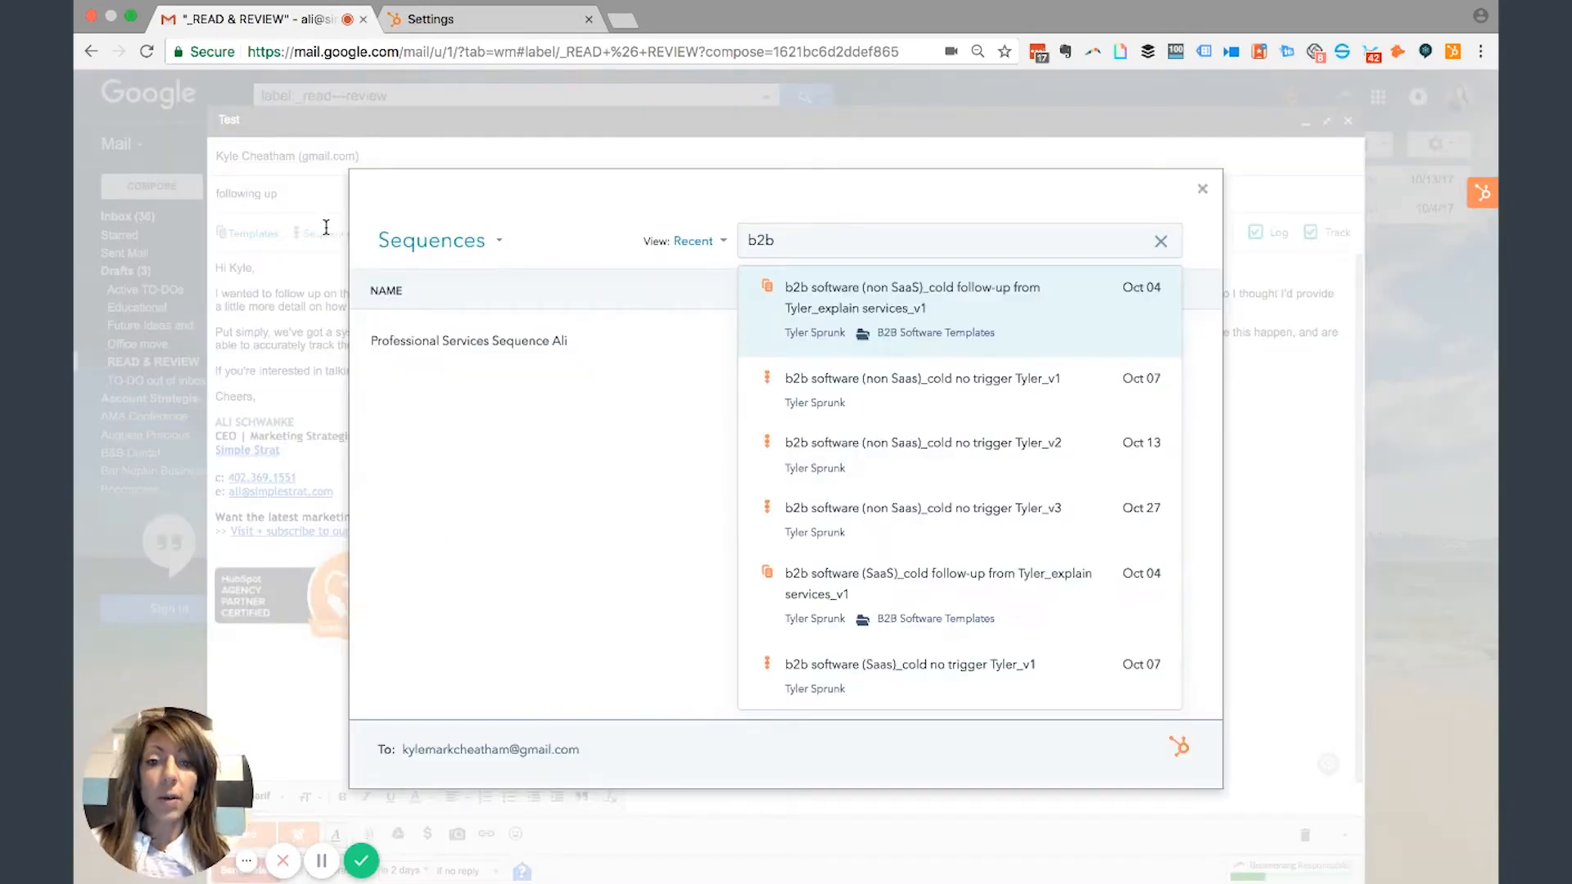
left_click(476, 357)
mouse_move(786, 340)
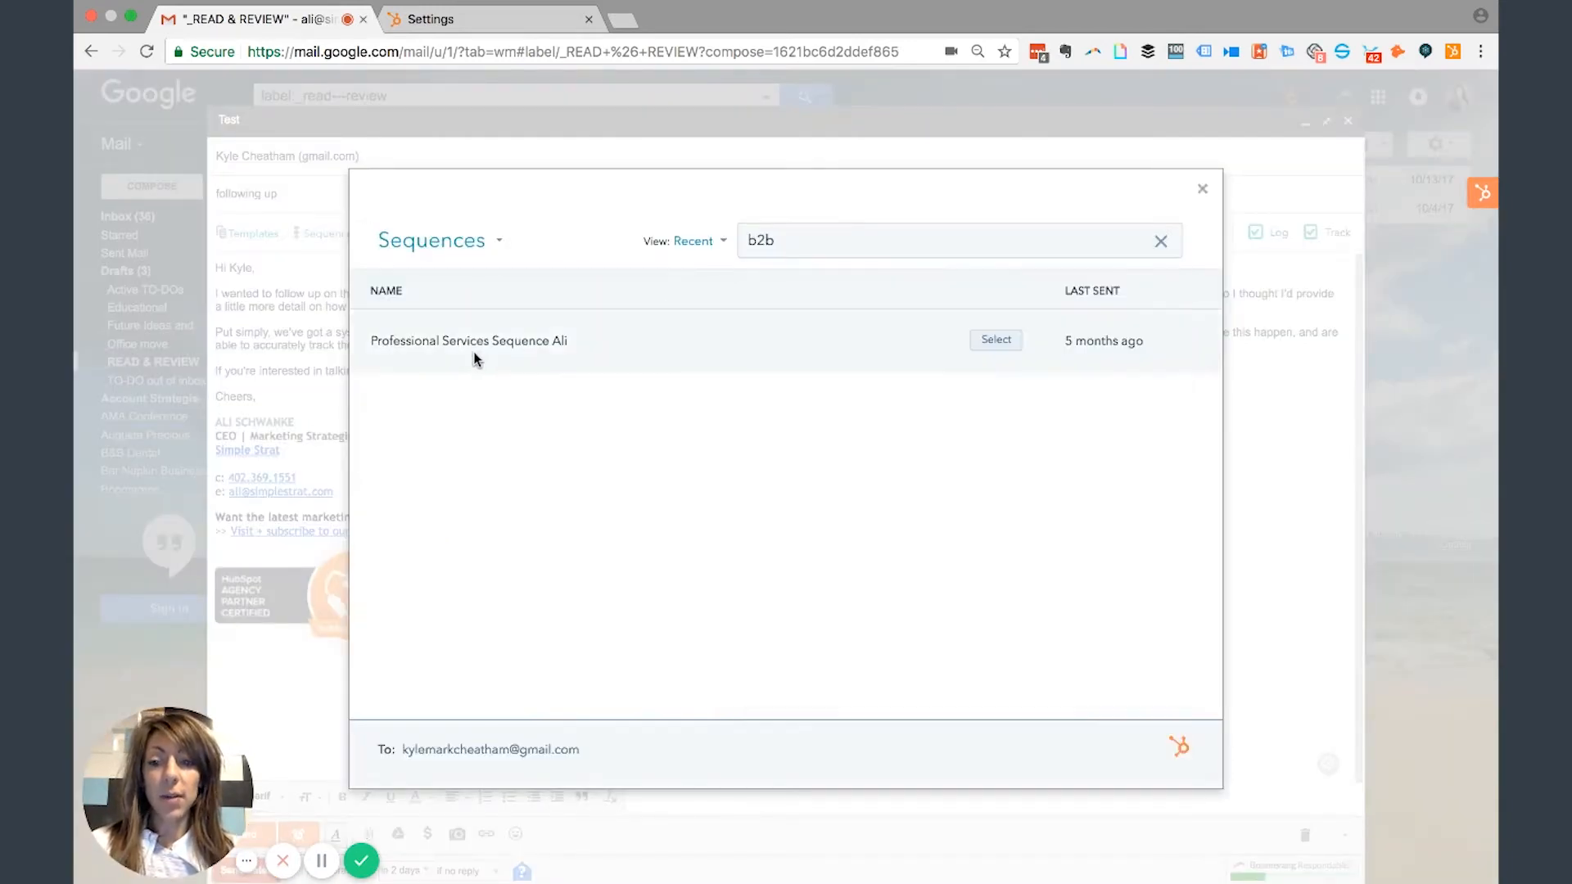
left_click(1208, 193)
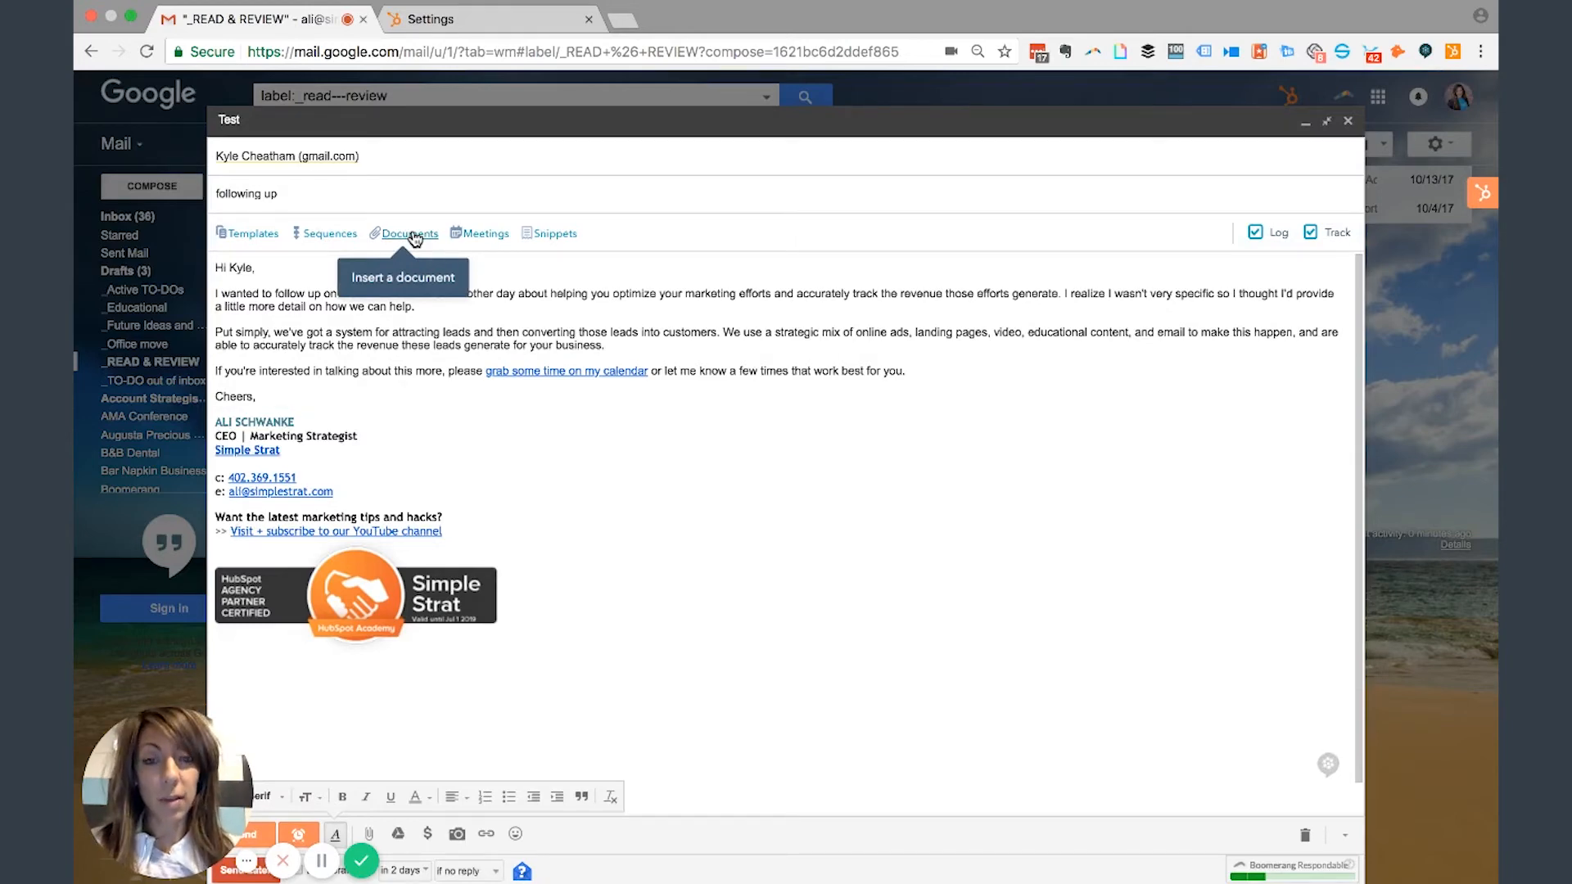
Step: Insert the Simple Strat Blueprint.pdf link from the All documents view
left_click(413, 234)
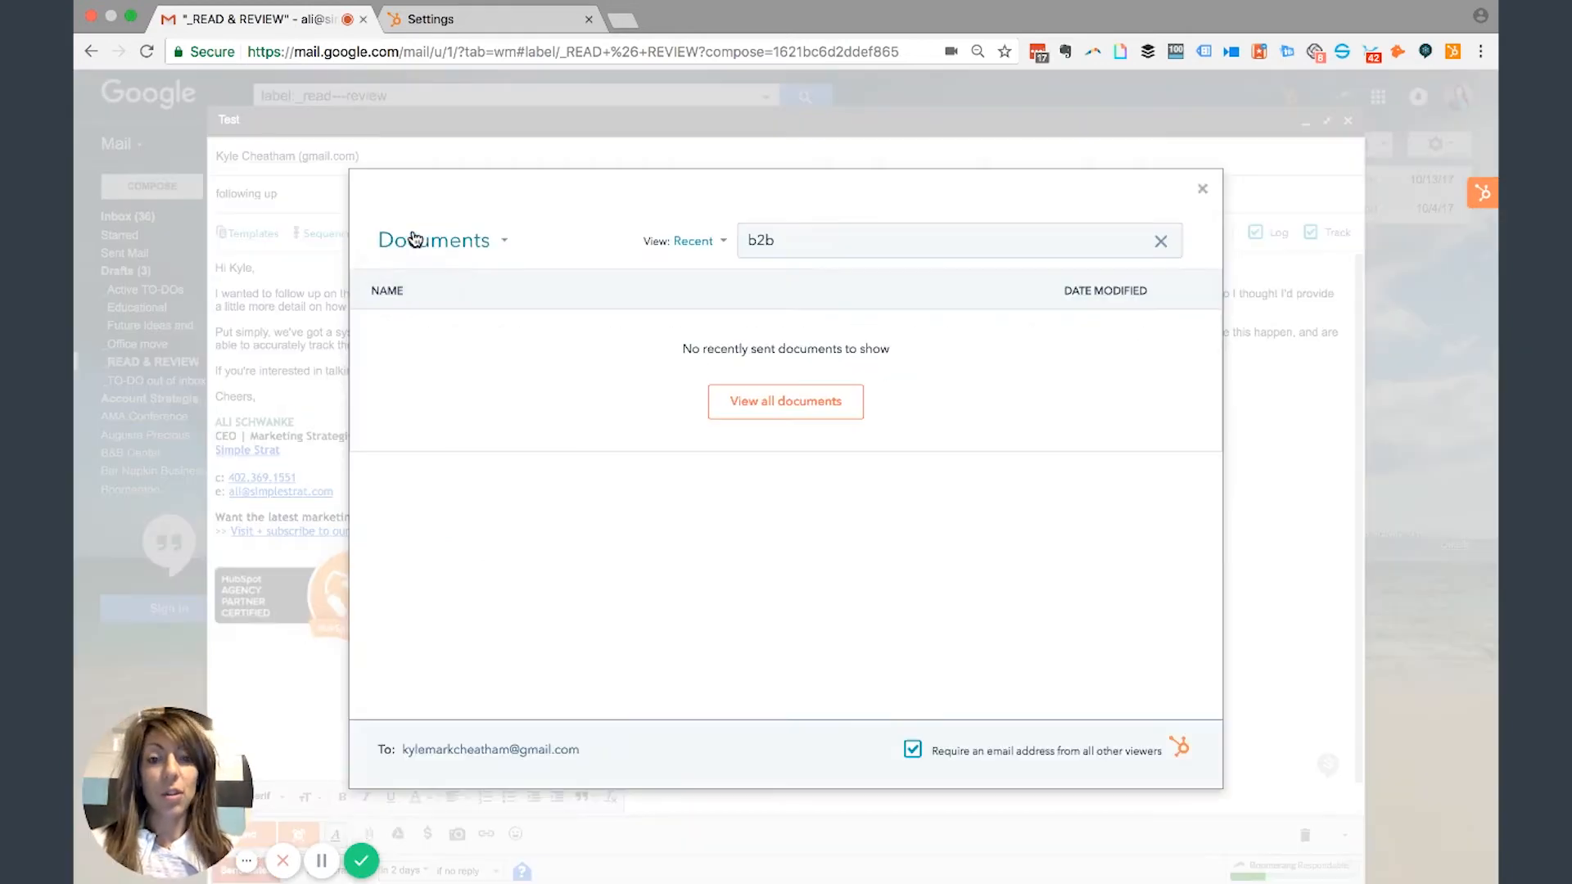
left_click(700, 240)
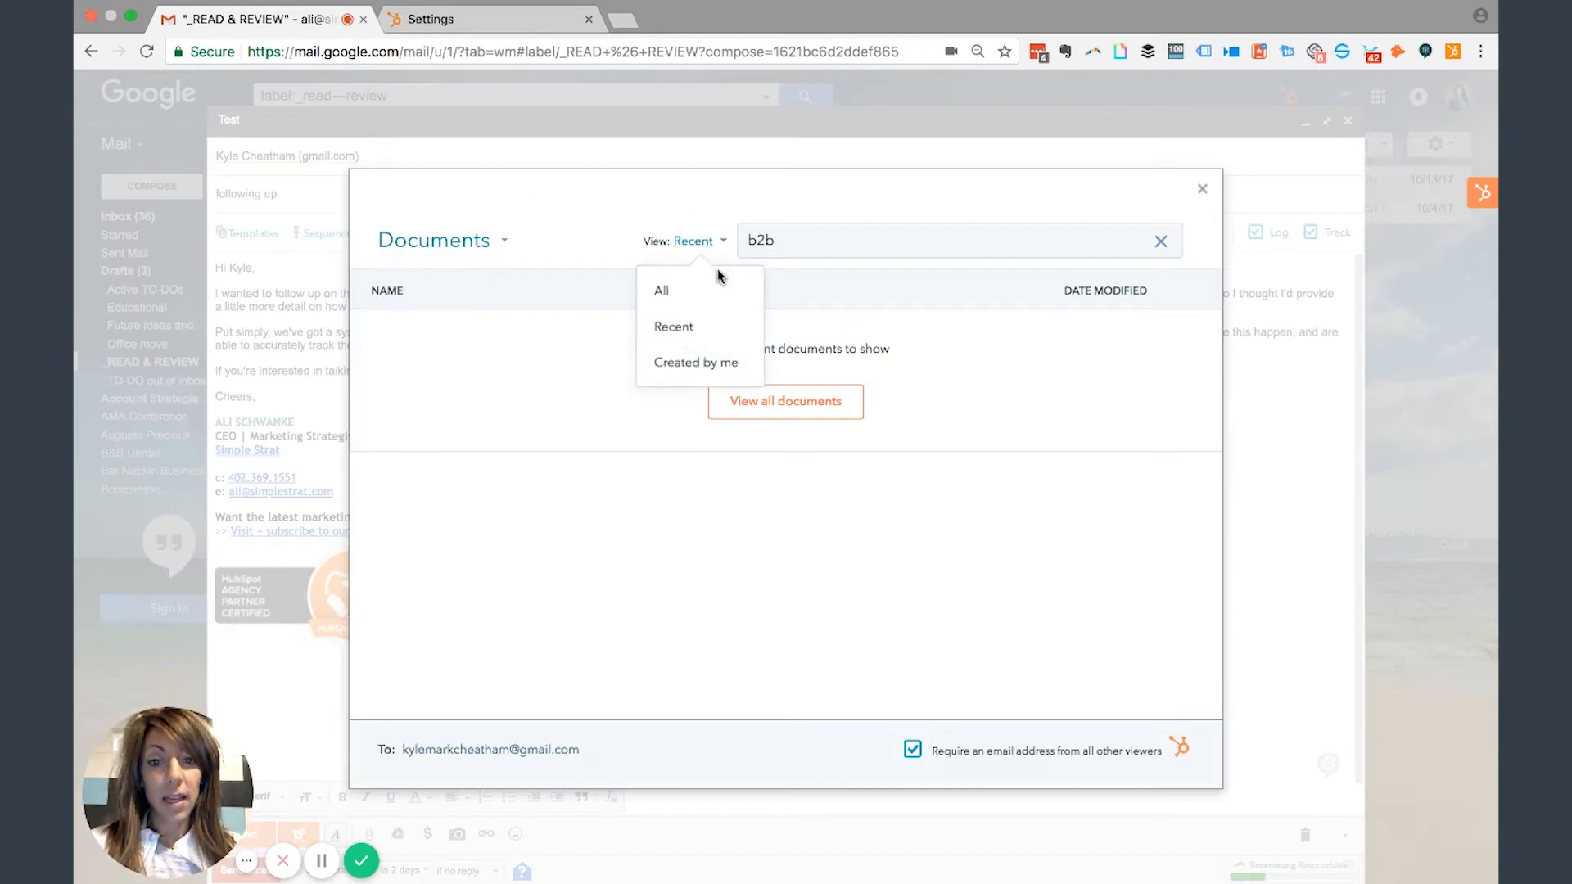
left_click(695, 298)
mouse_move(614, 340)
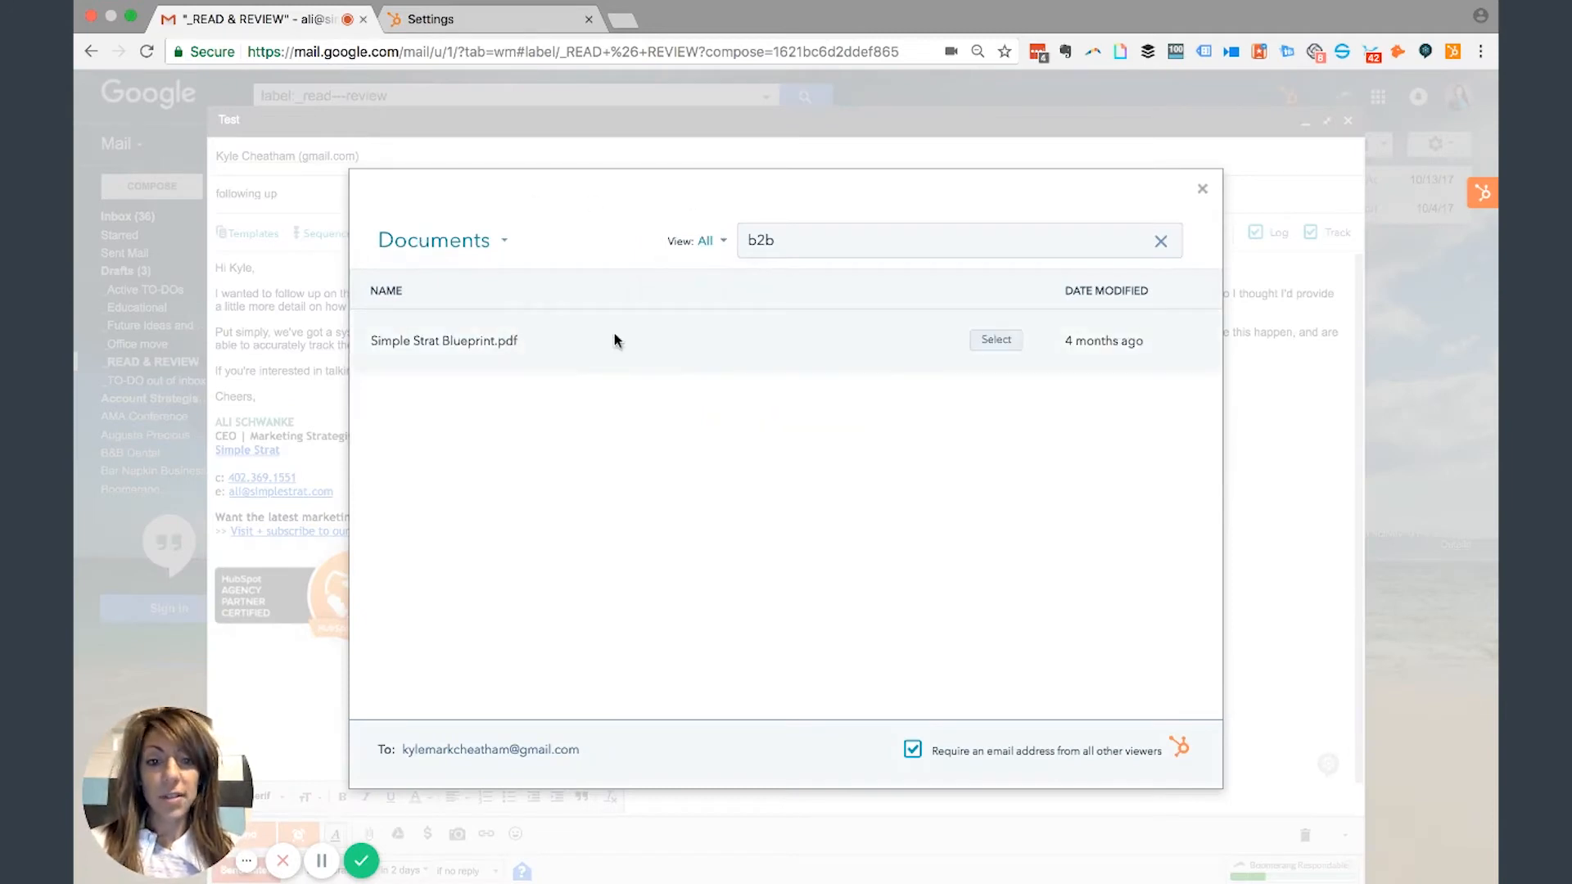
left_click(996, 340)
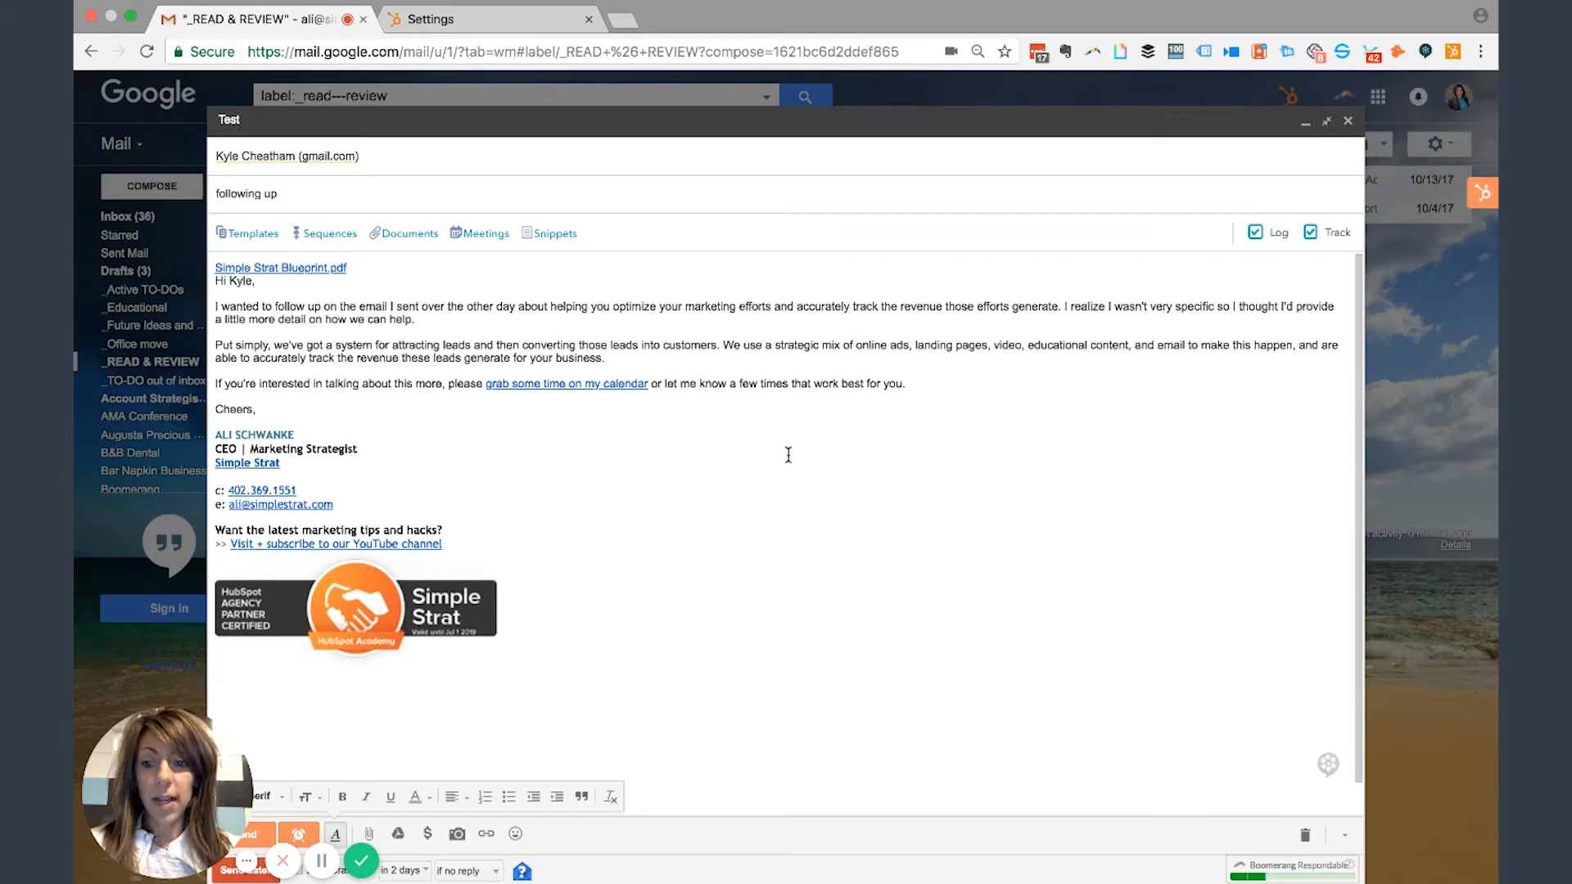
scroll(727, 537, "down", 1)
scroll(727, 537, "up", 1)
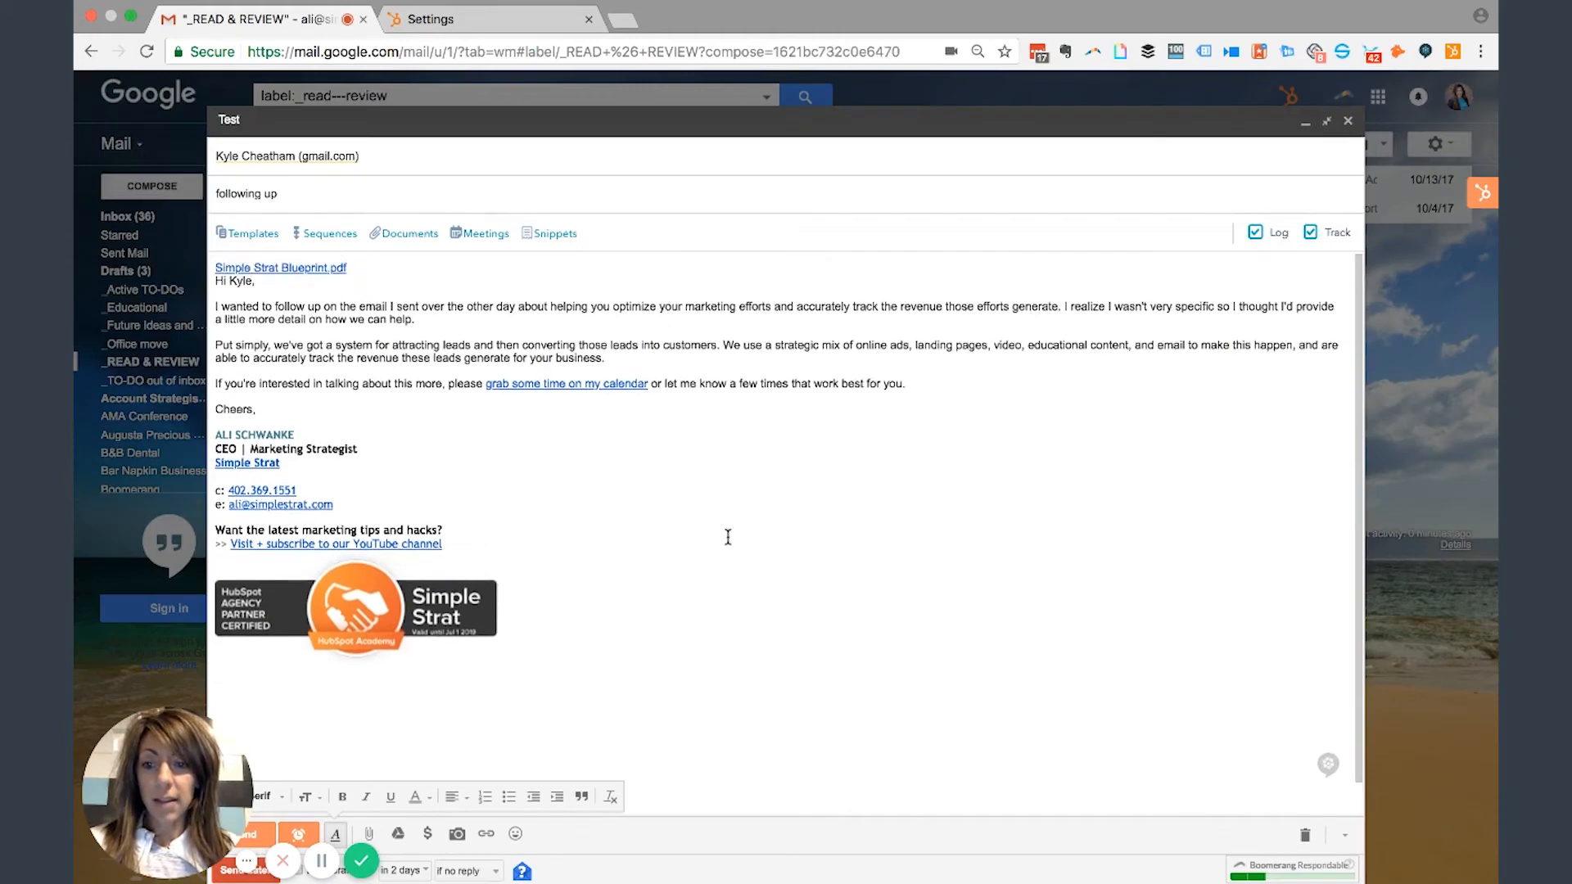
Step: Delete the misplaced document link and the empty line above the greeting
left_click(349, 269)
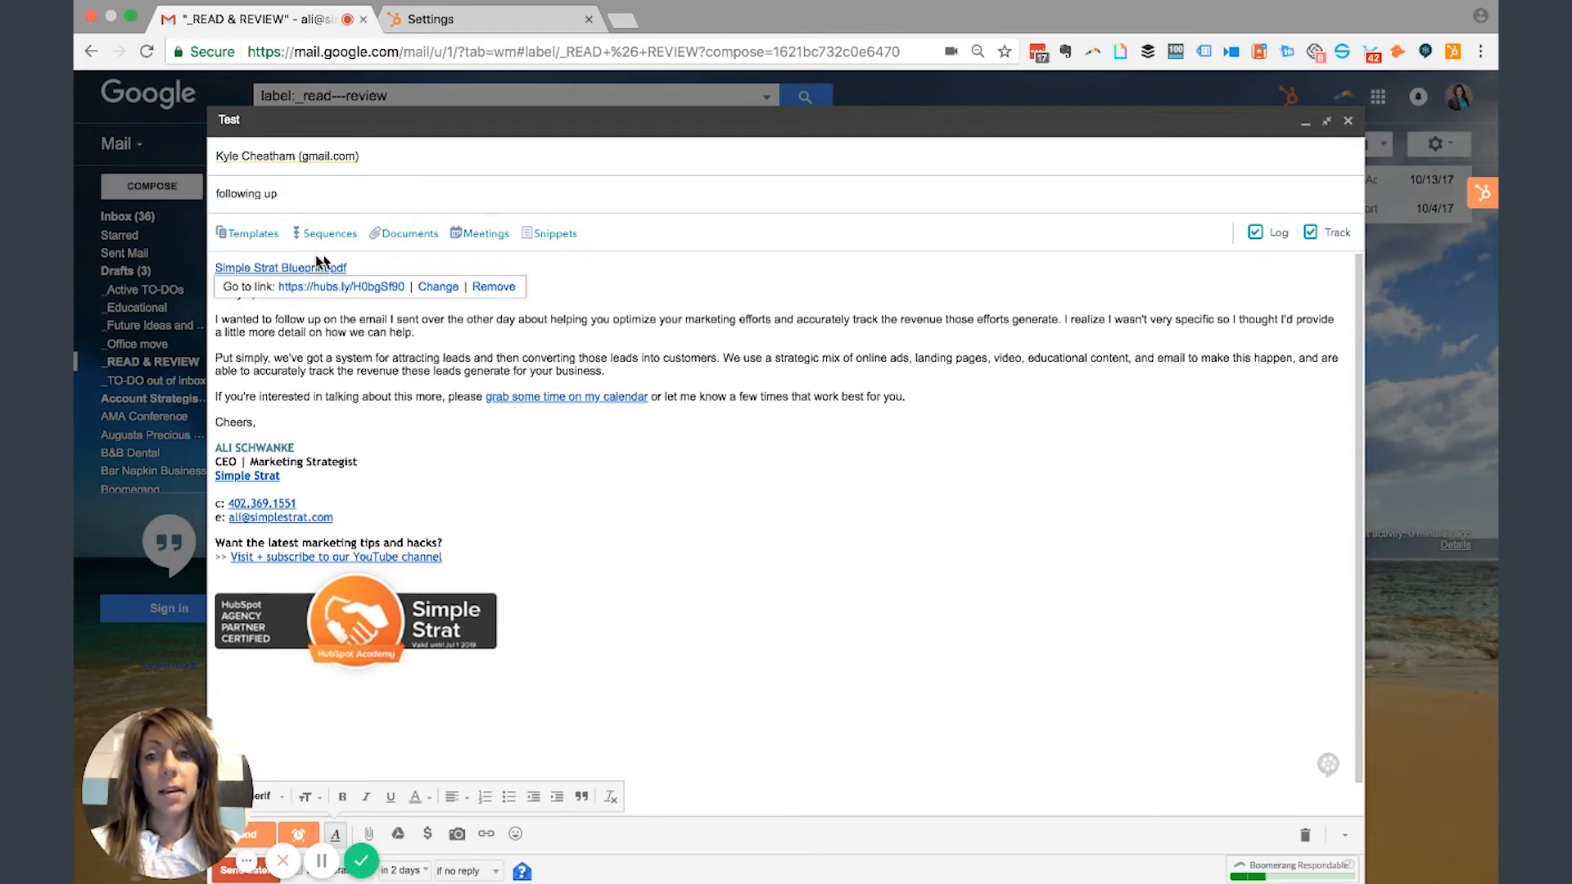
left_click_drag(349, 267, 206, 265)
key("BackSpace")
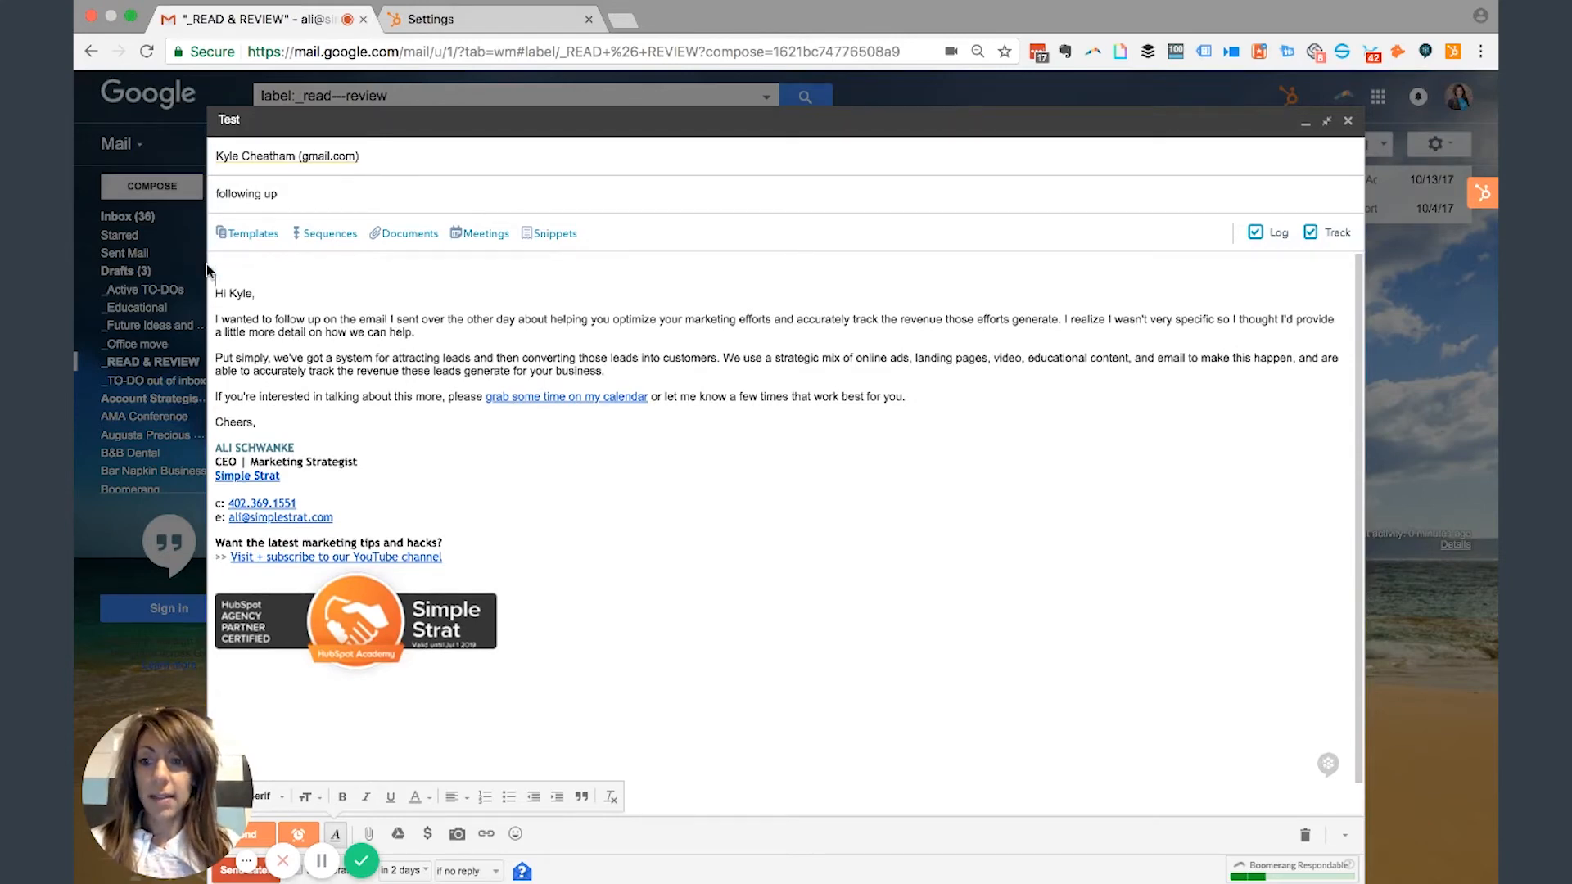
key("Delete")
Step: Re-insert the Simple Strat Blueprint.pdf link on its own line after the first paragraph
left_click(417, 308)
key("Return")
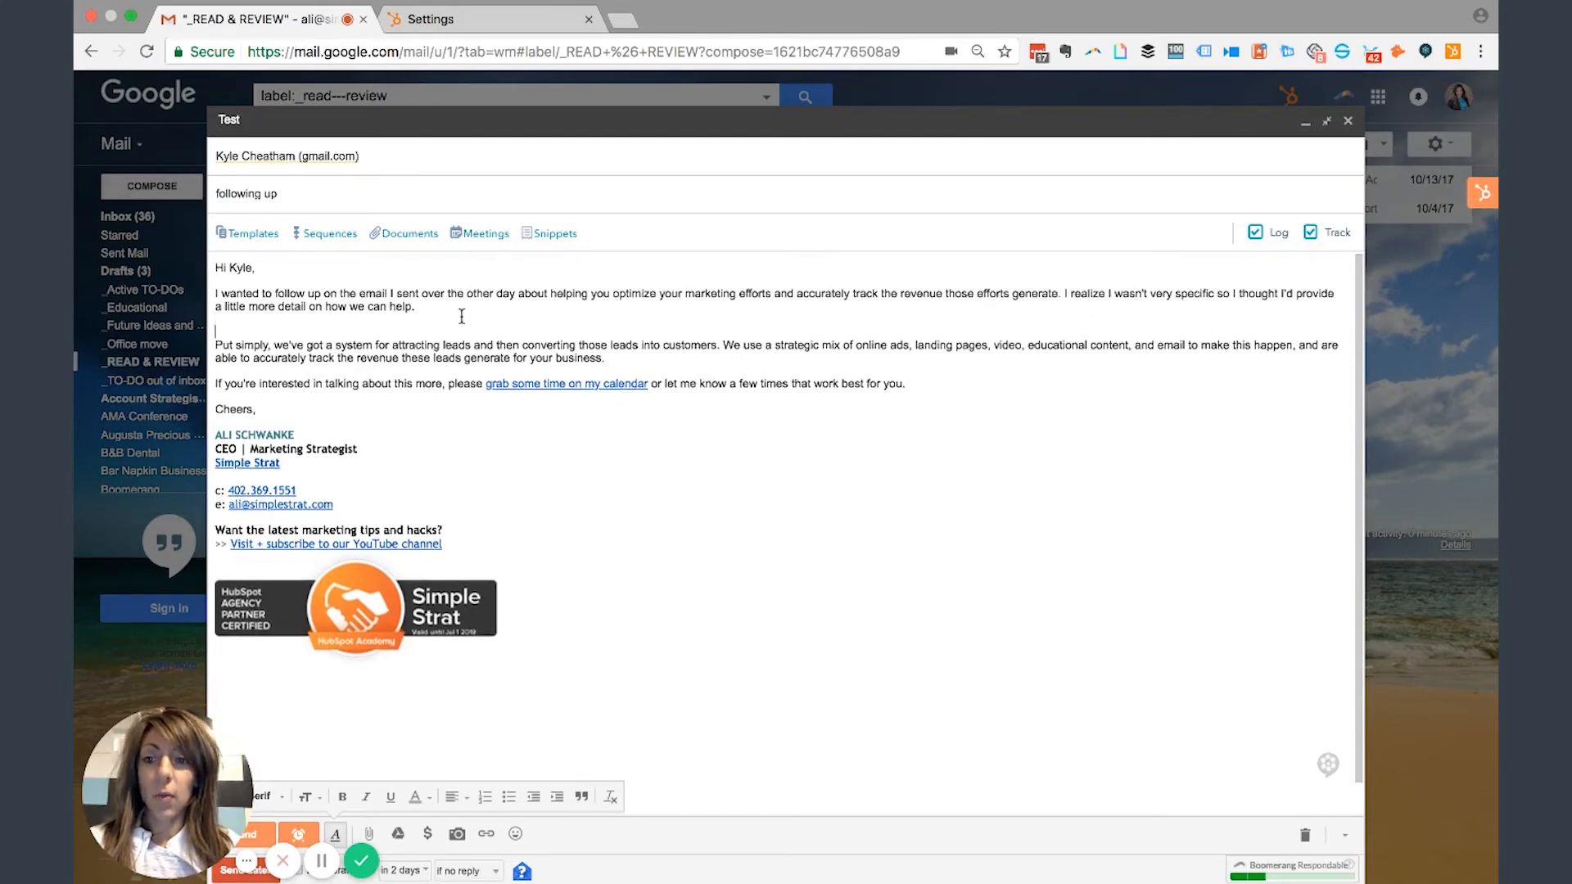
key("Return")
left_click(409, 233)
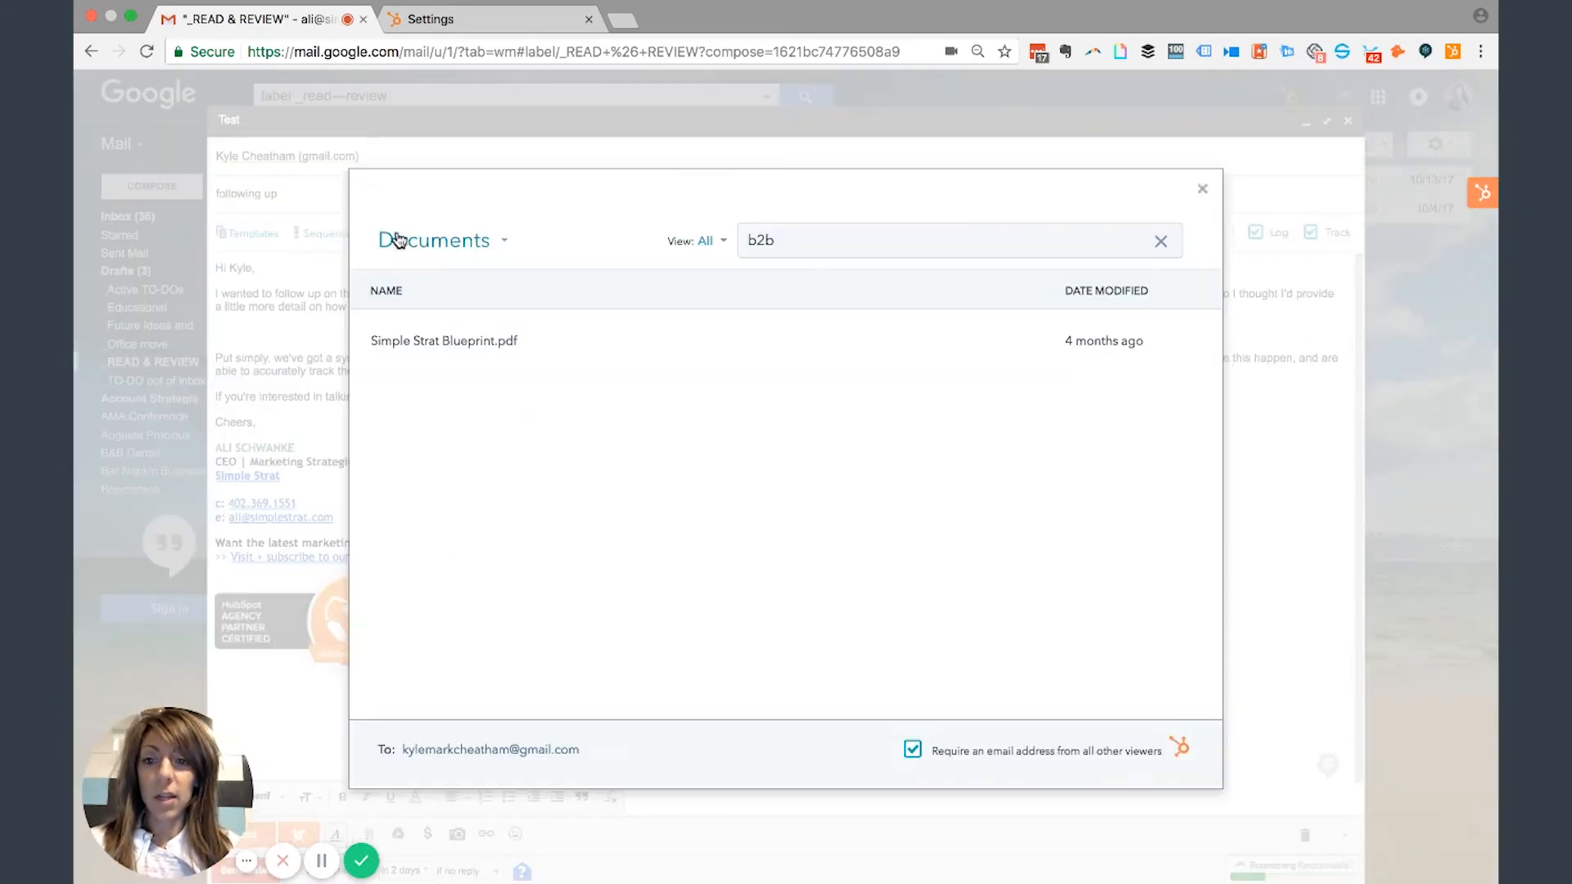
left_click(997, 341)
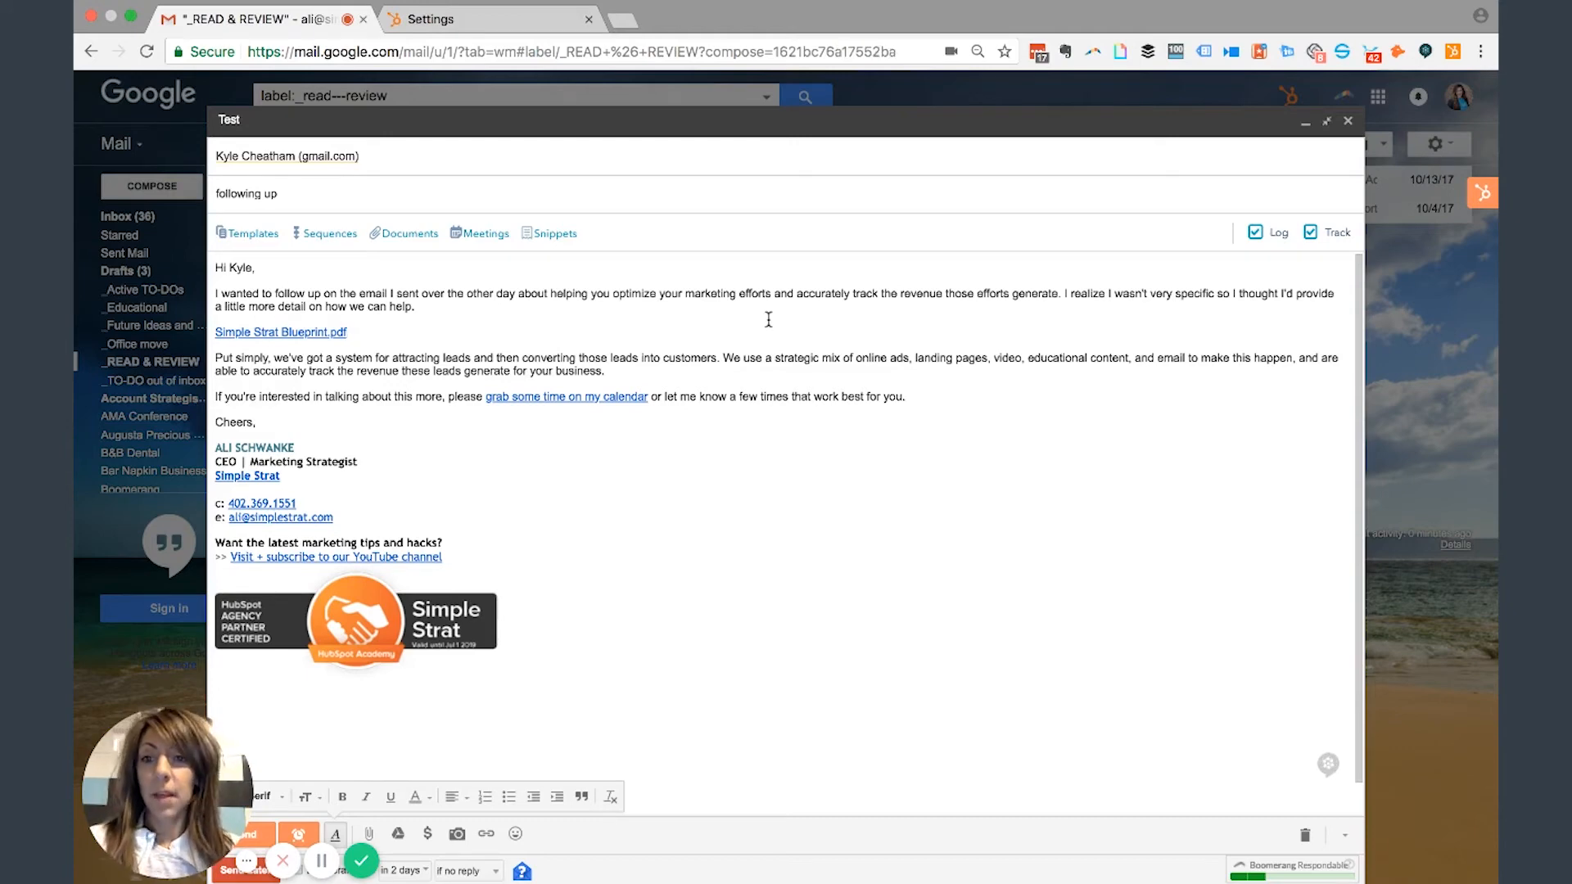
Step: Replace the calendar sentence with 'Book a meeting with me:' and a 40 minute meeting link
left_click(491, 236)
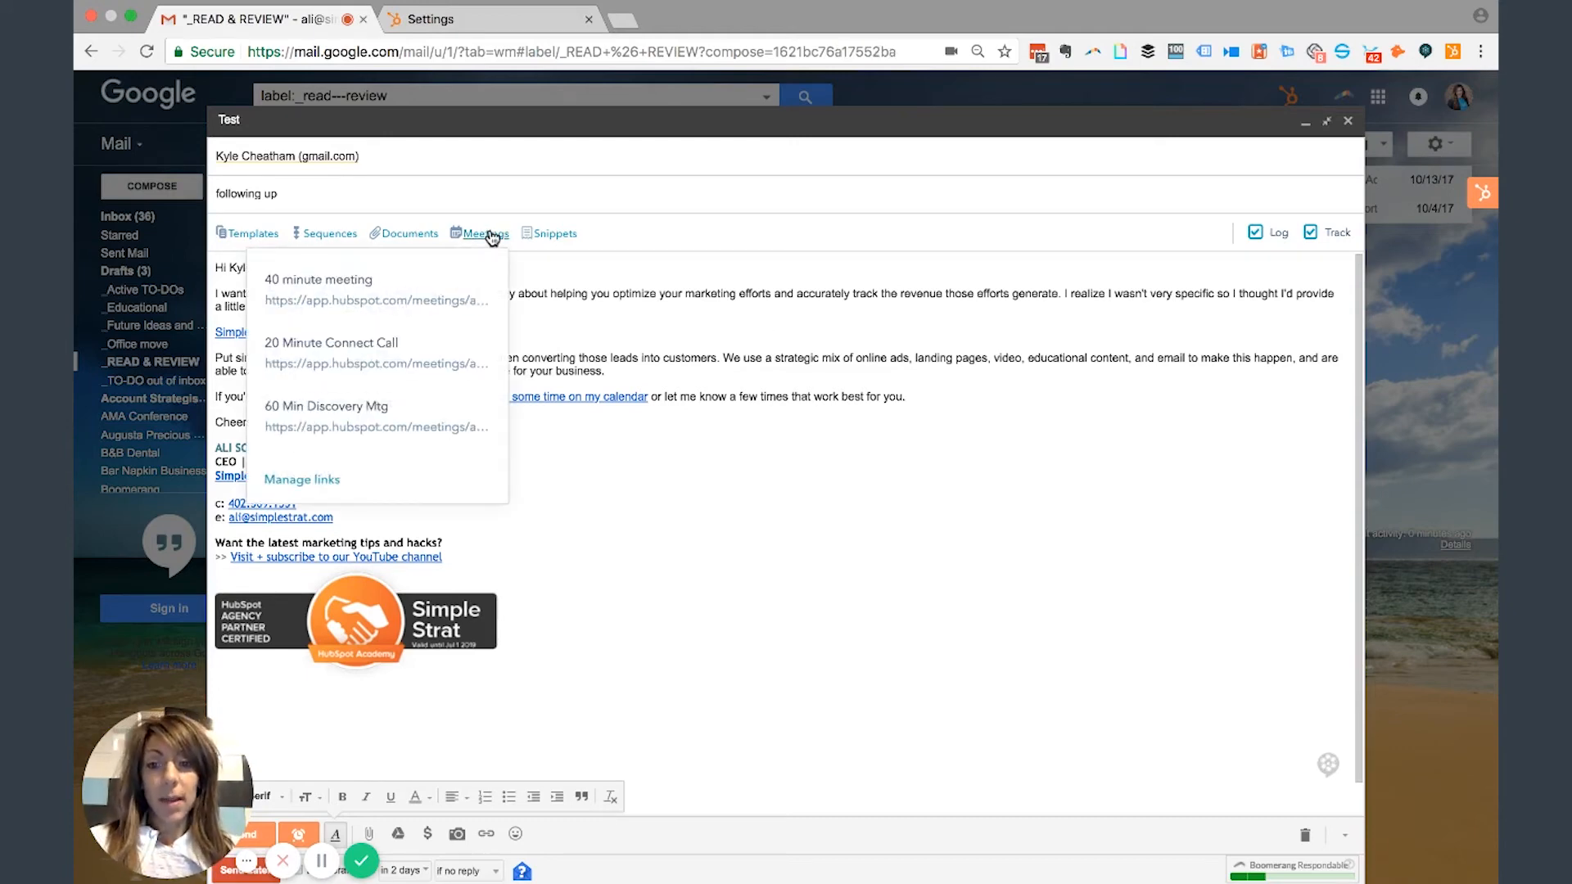
scroll(412, 352, "down", 1)
scroll(410, 352, "down", 1)
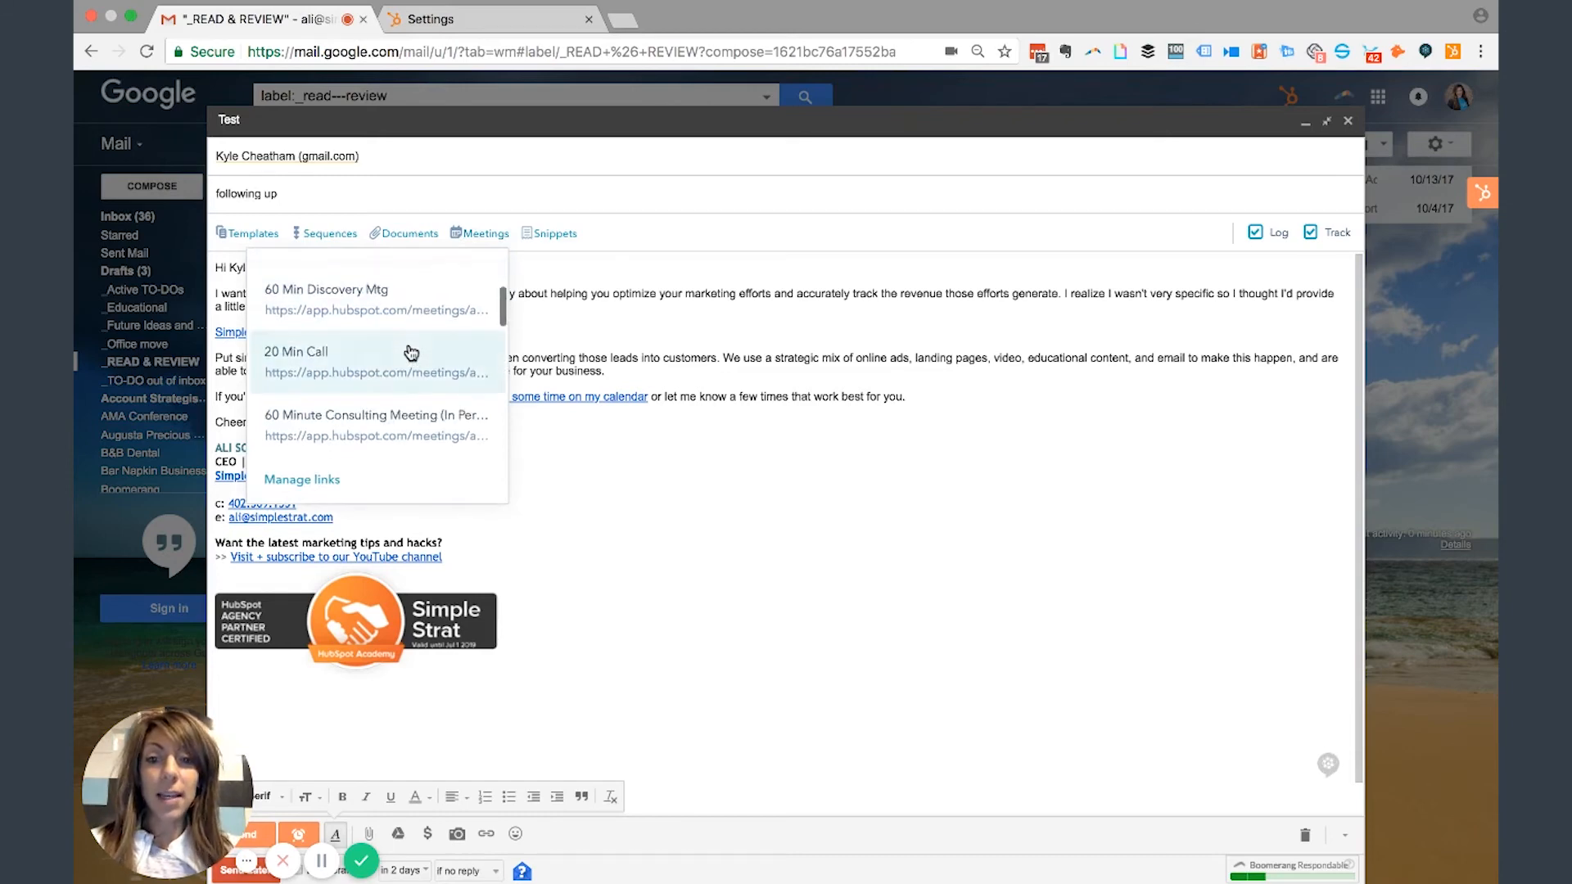
scroll(412, 353, "up", 2)
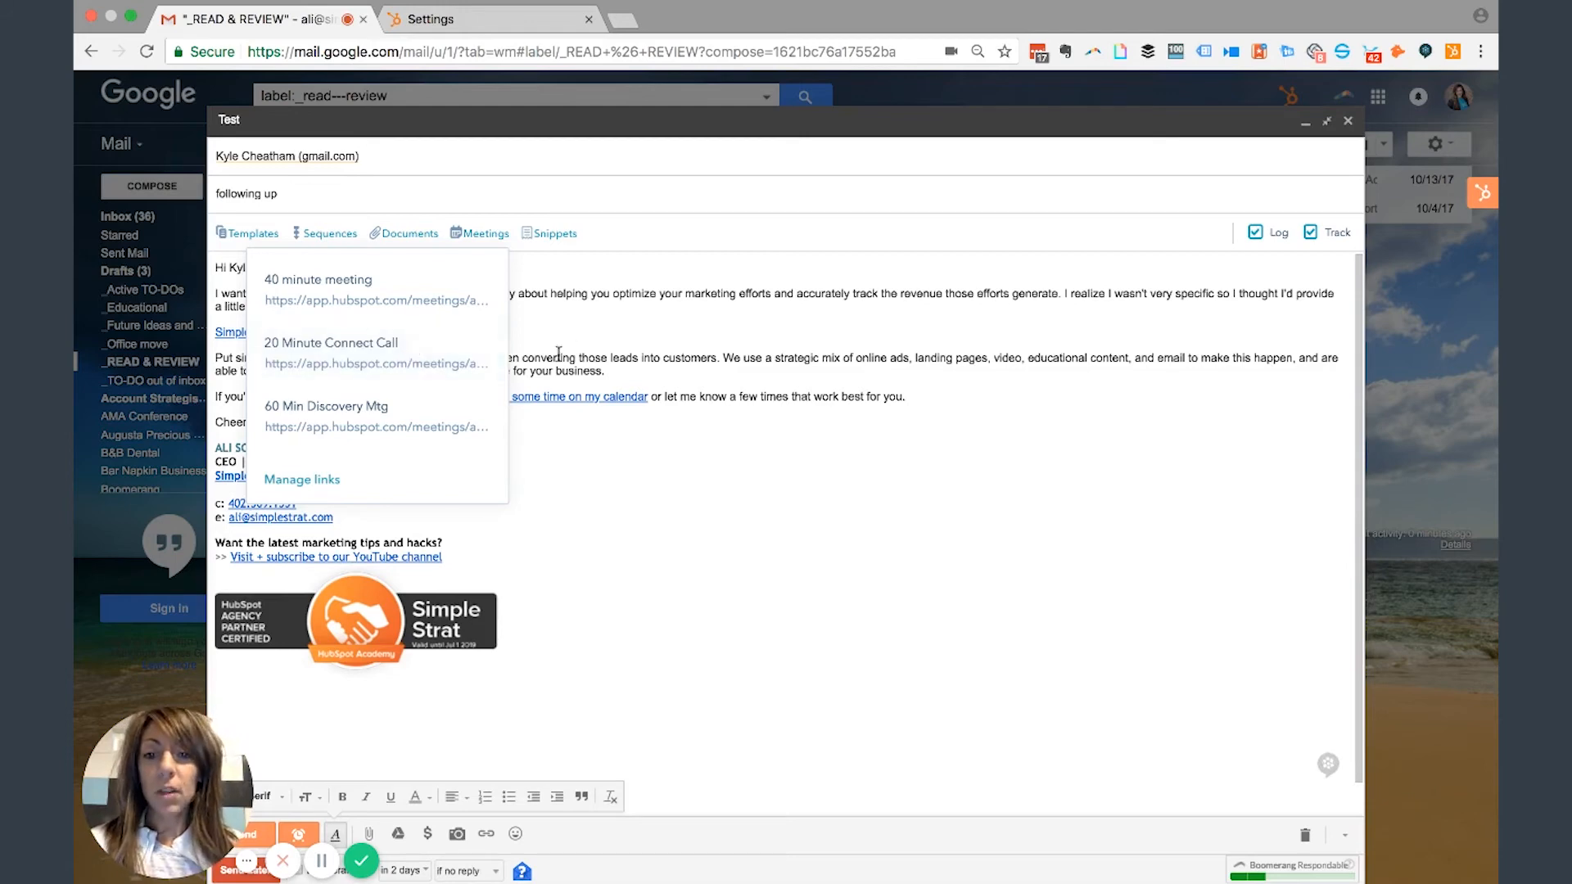
left_click_drag(929, 395, 197, 394)
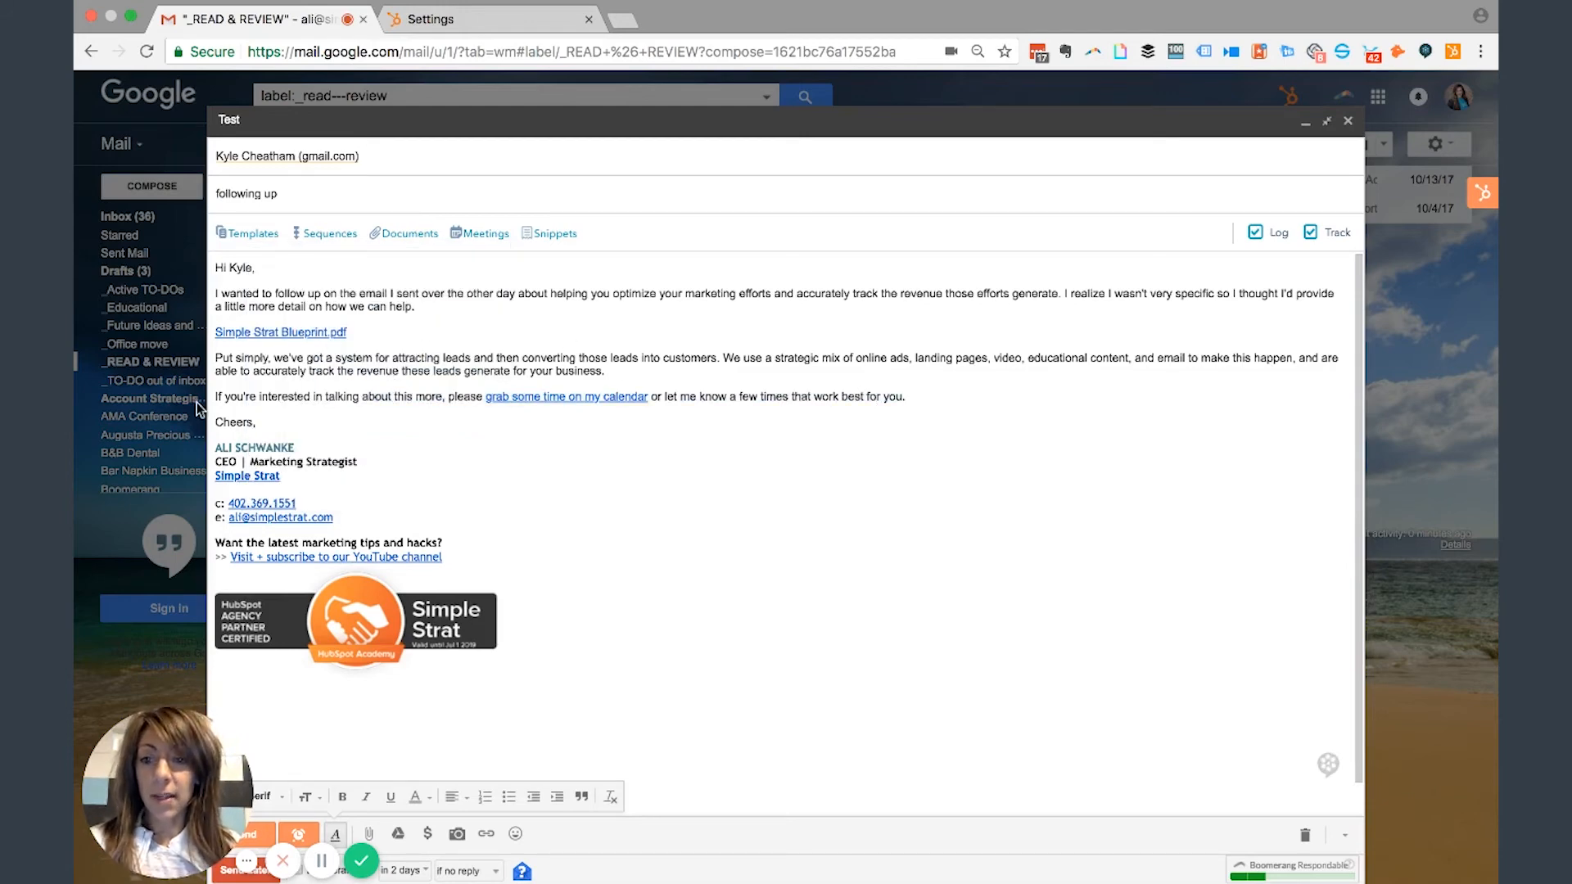
key("BackSpace")
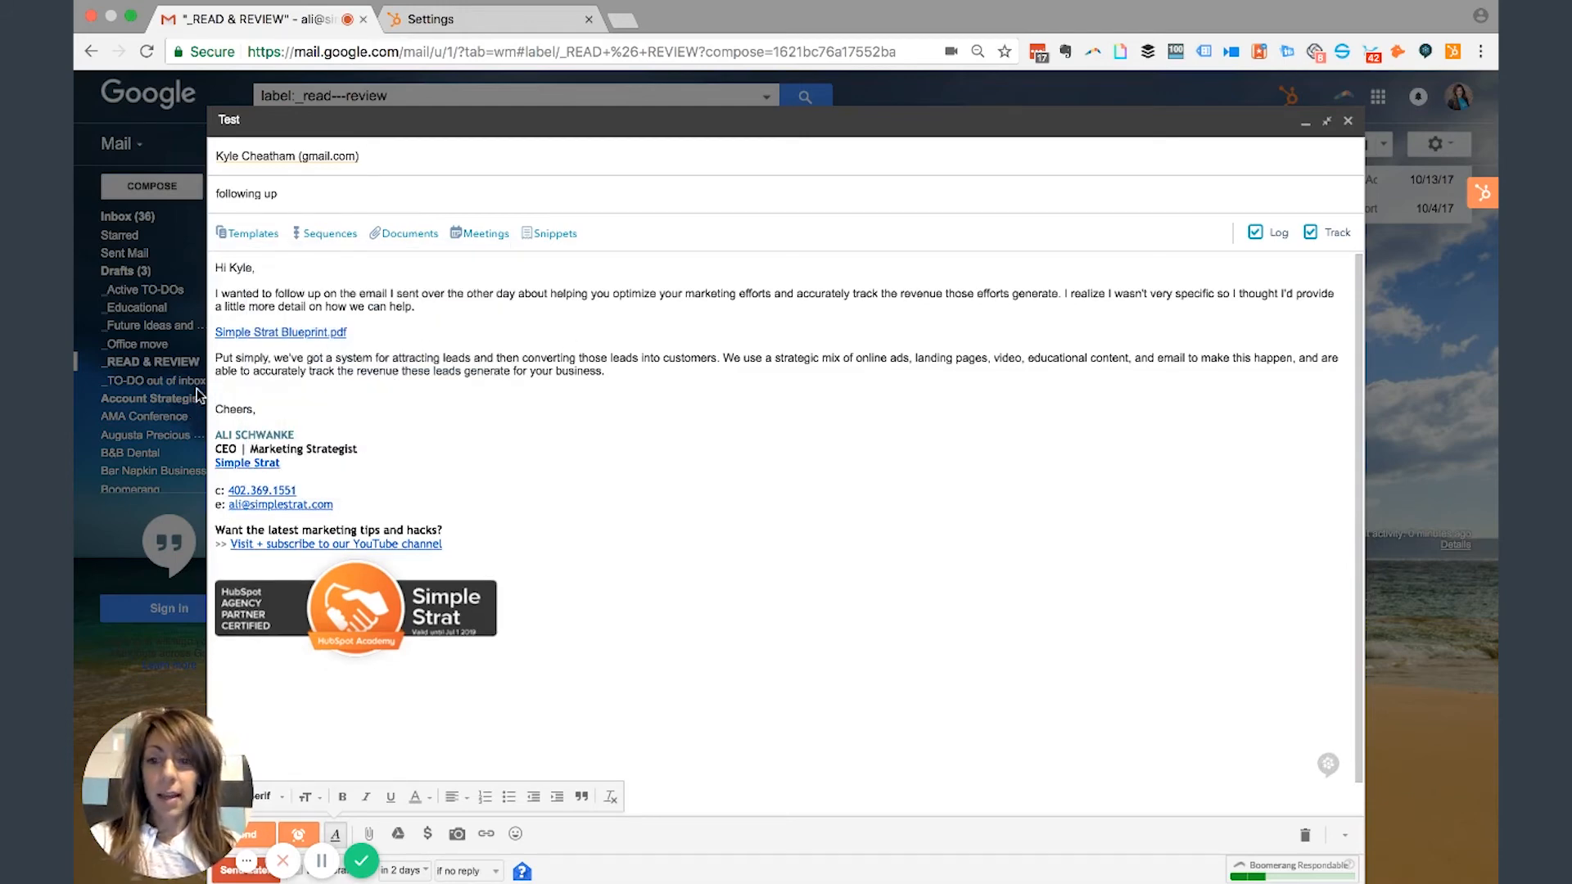
type("Book a meeting ")
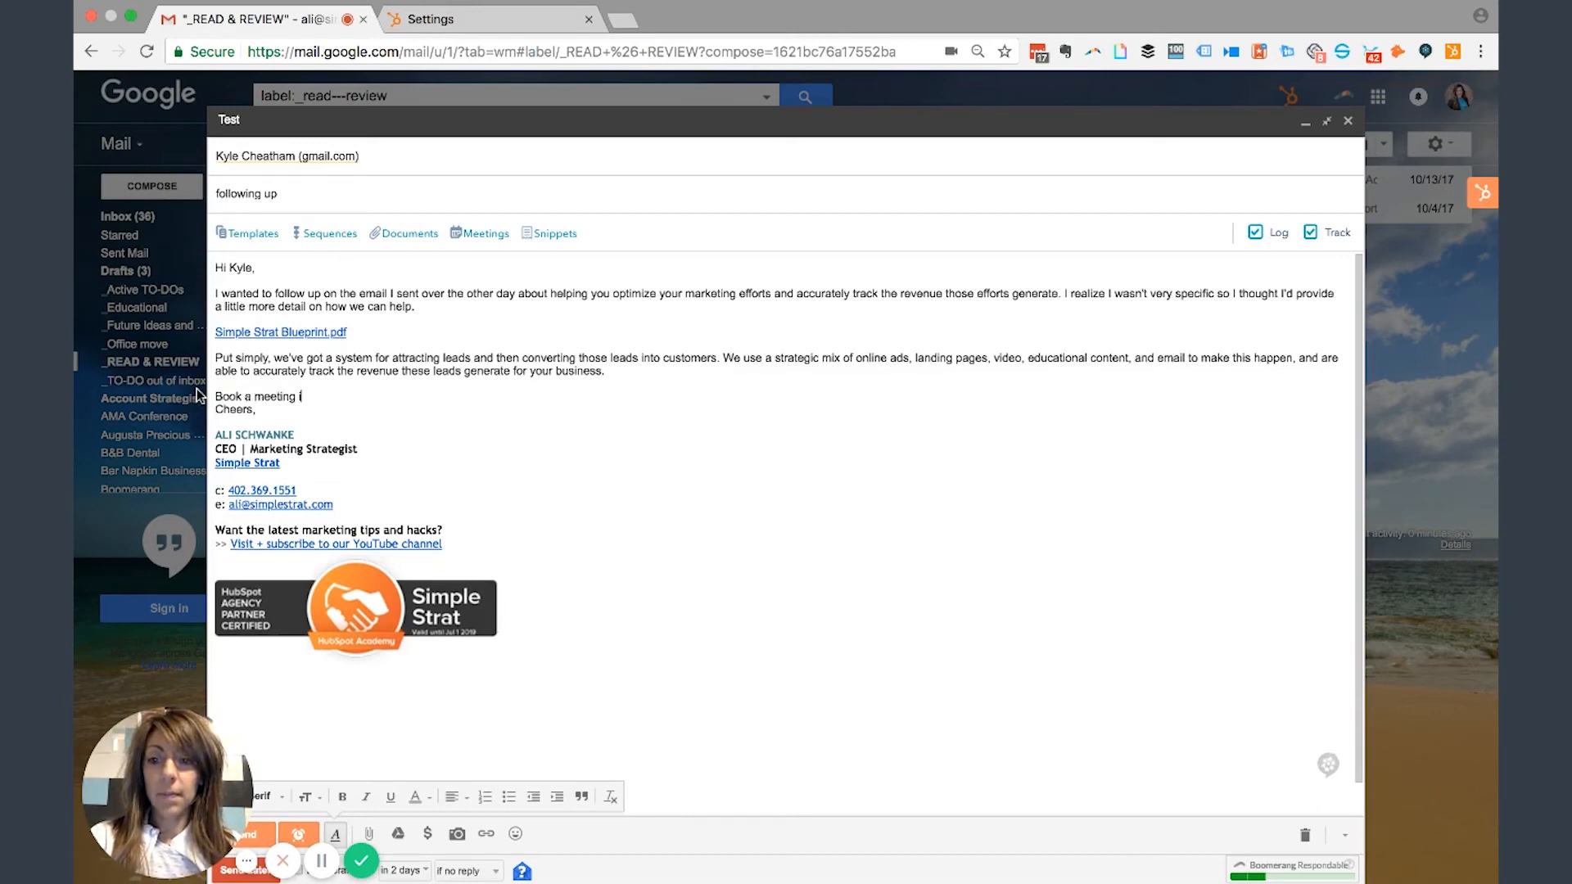
type("with me:")
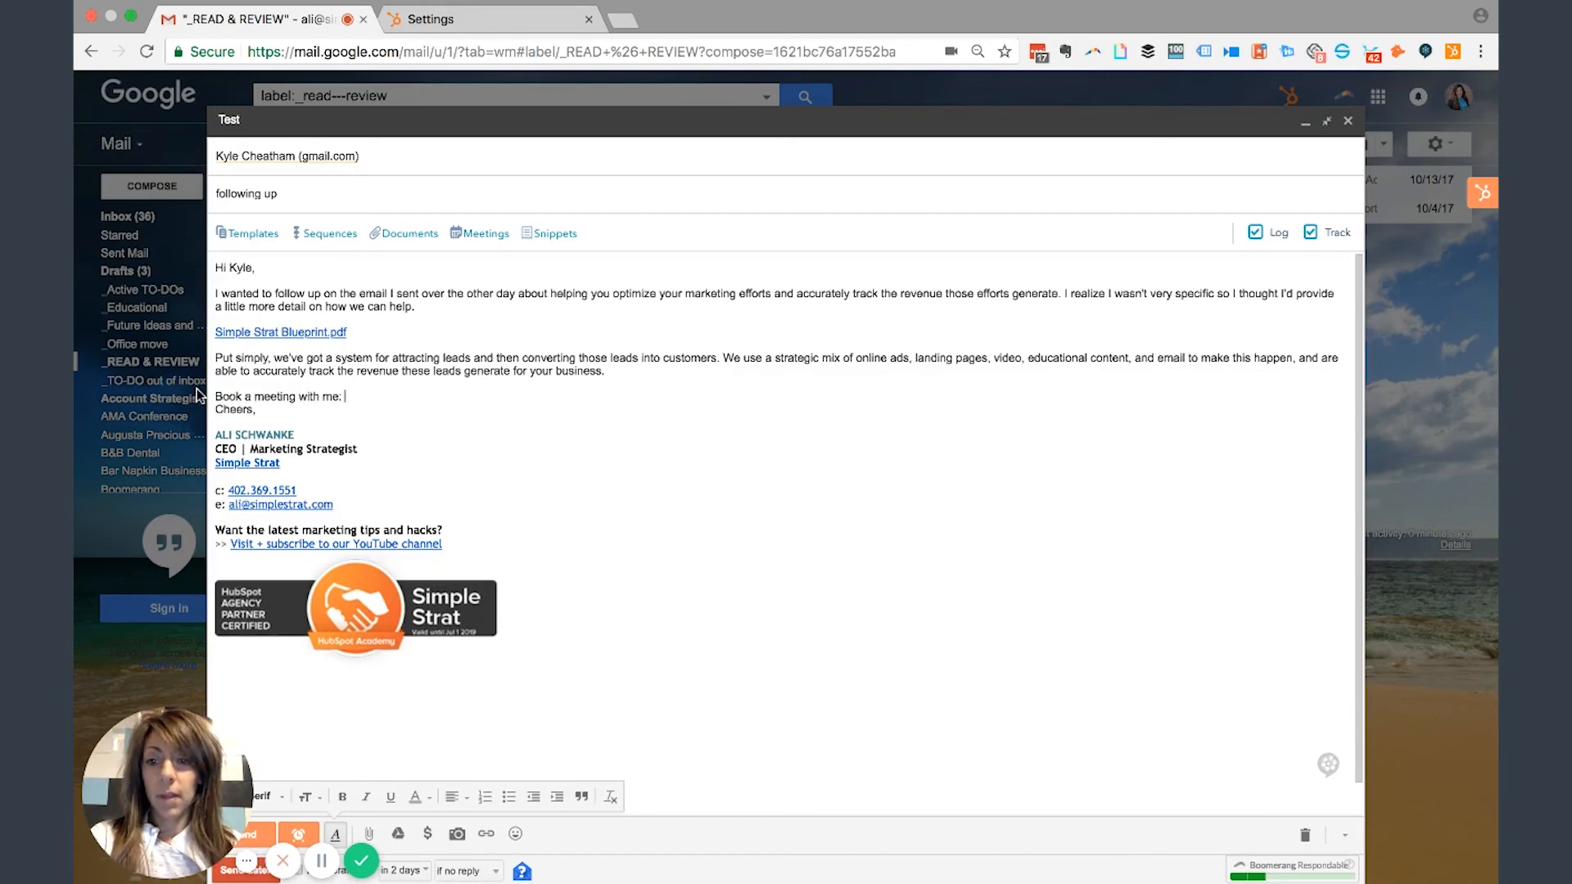
left_click(479, 233)
left_click(374, 288)
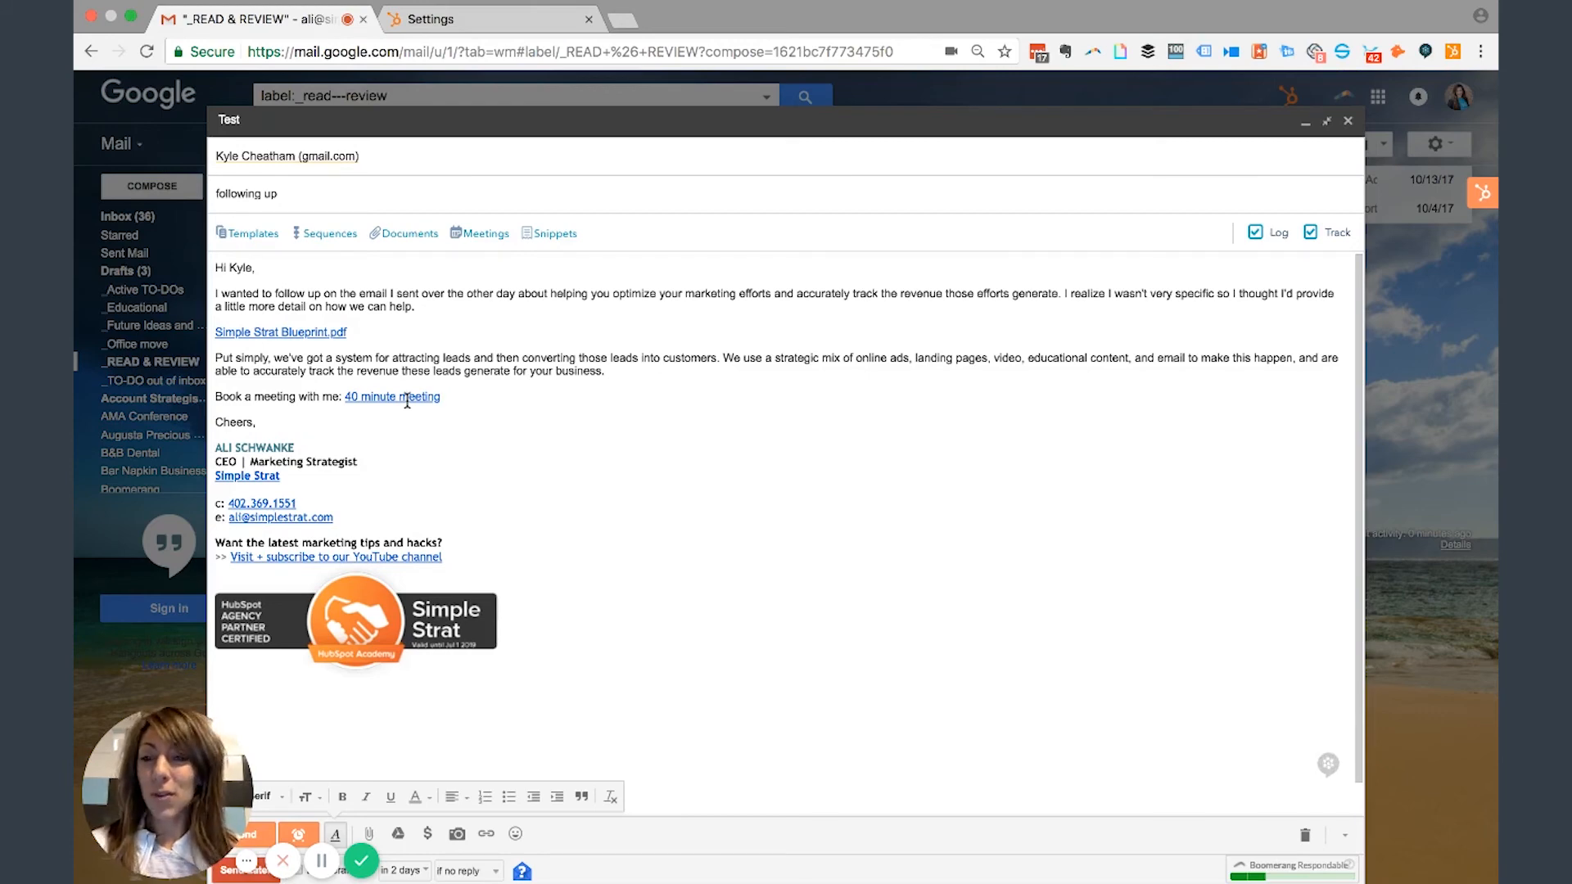
left_click(555, 233)
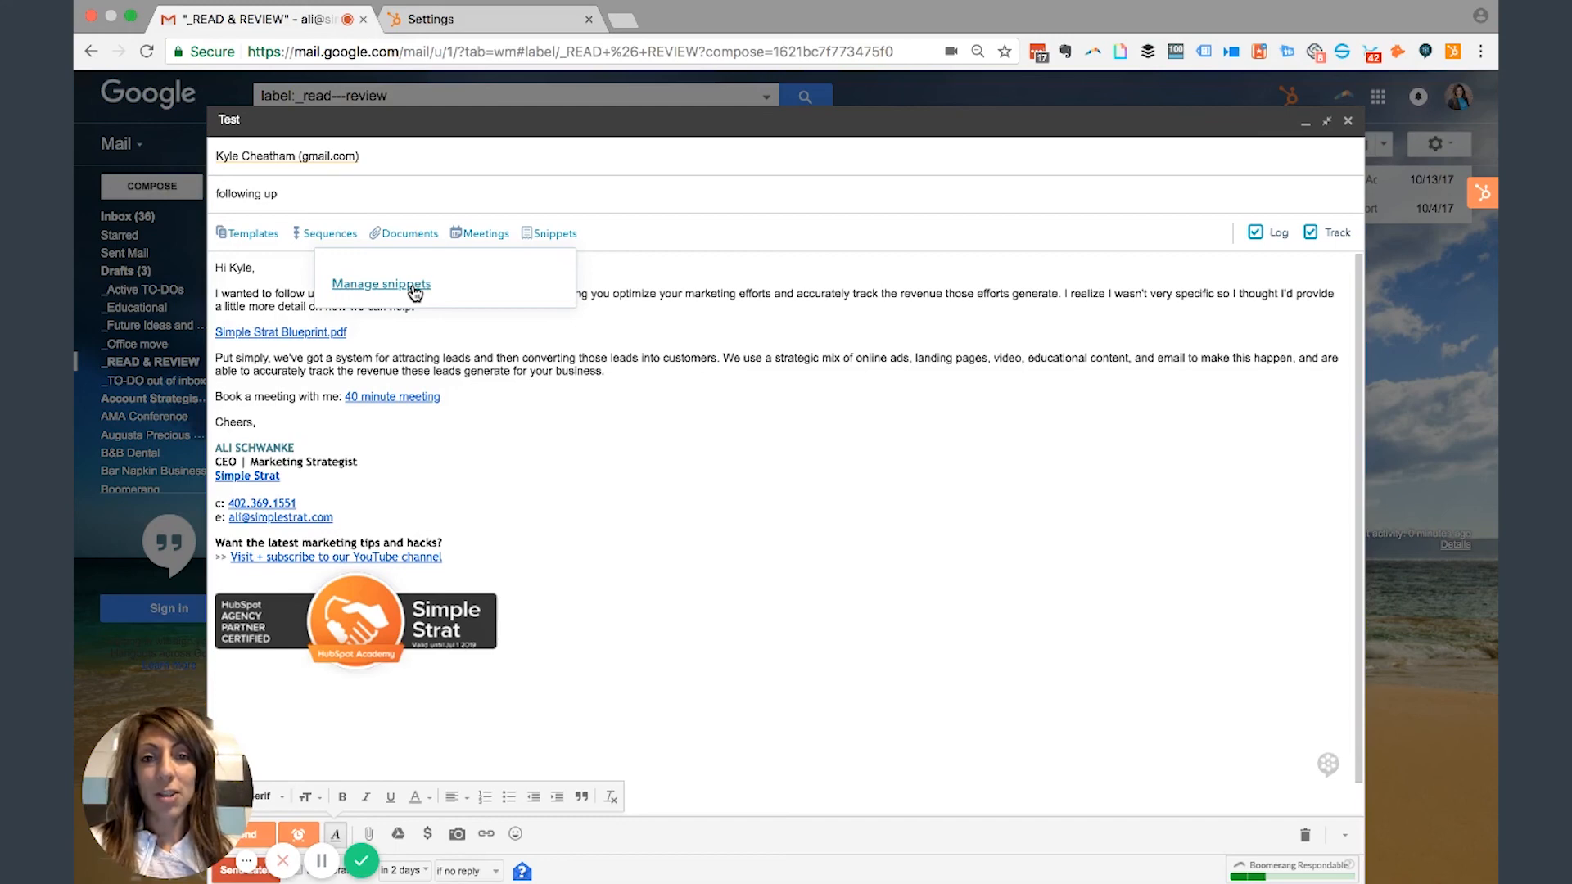
left_click(759, 479)
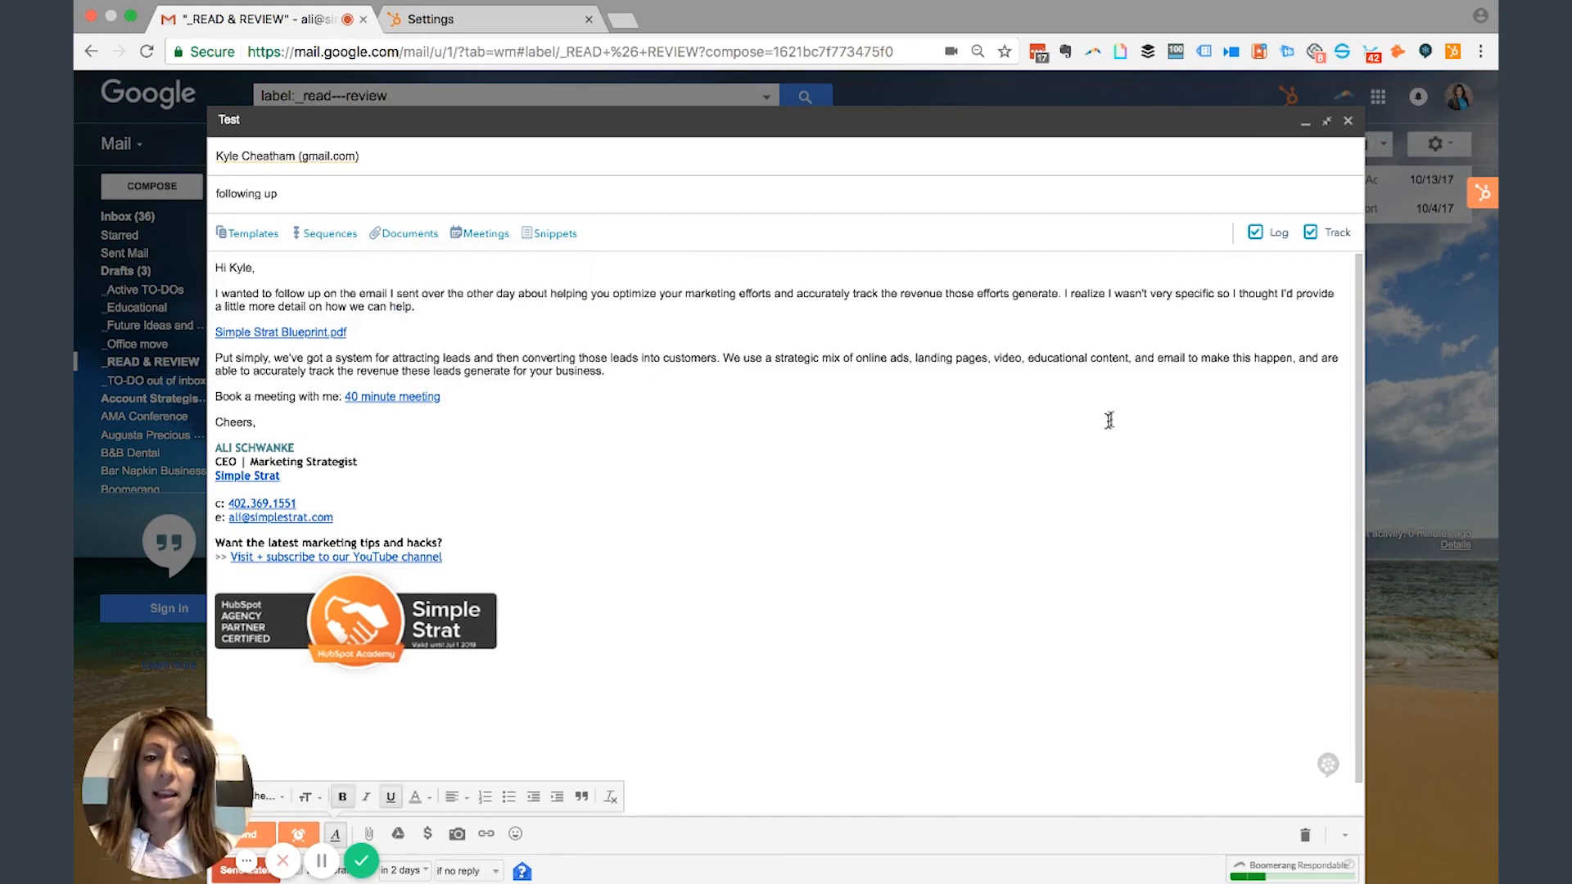